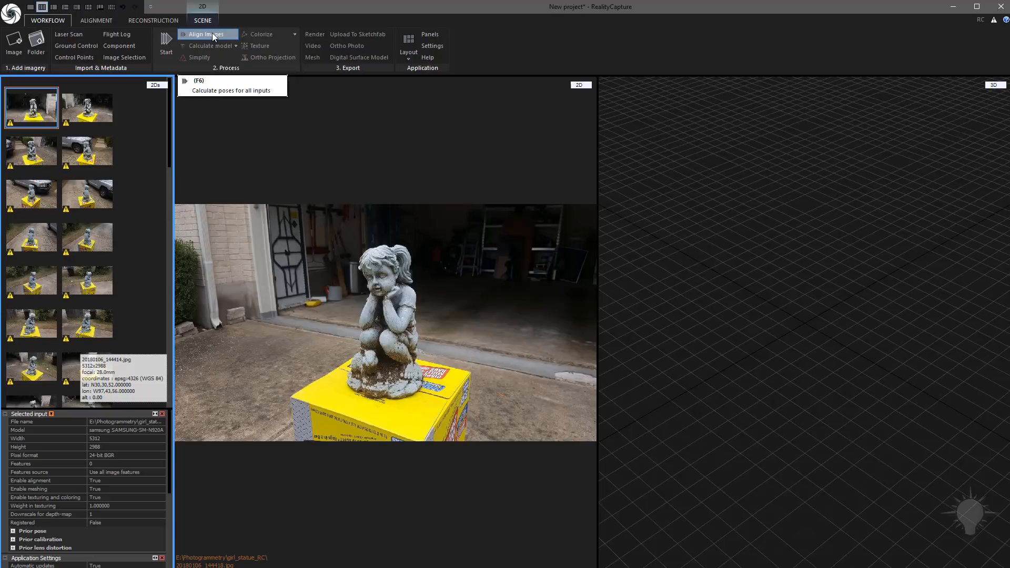
# Align all imported statue photos to calculate their camera poses and sparse point cloud
pyautogui.click(100, 22)
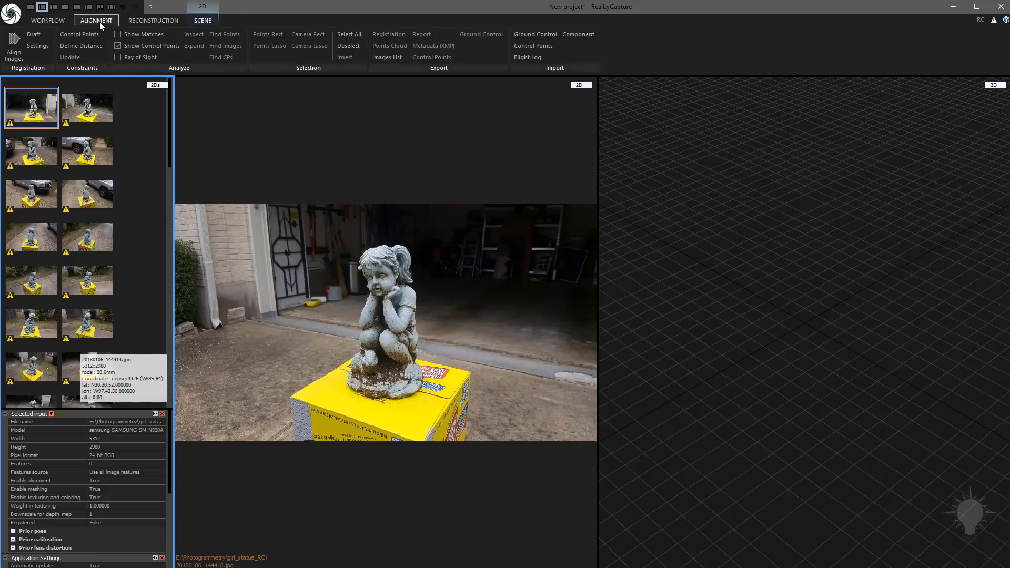
pyautogui.click(55, 21)
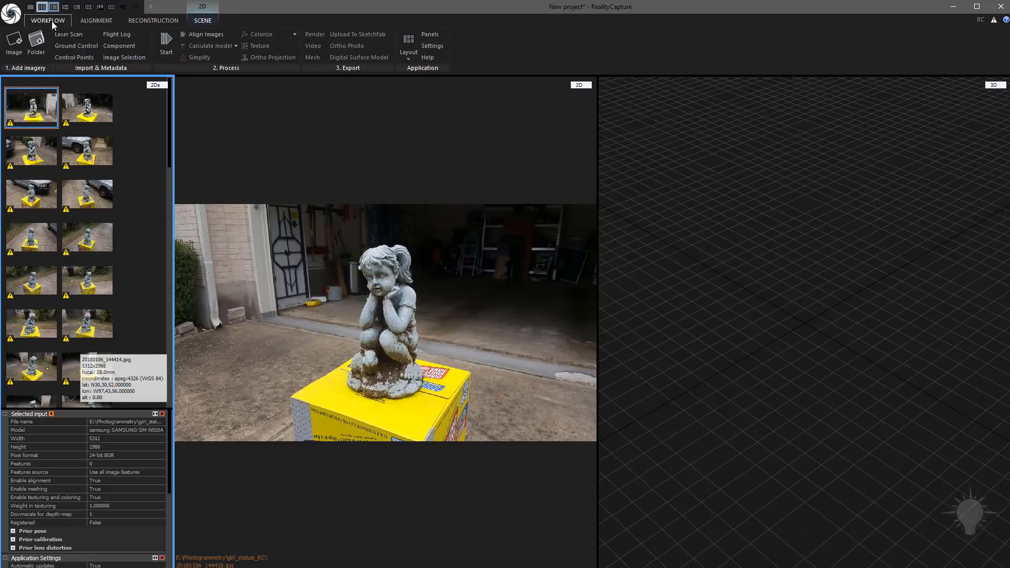
pyautogui.click(208, 36)
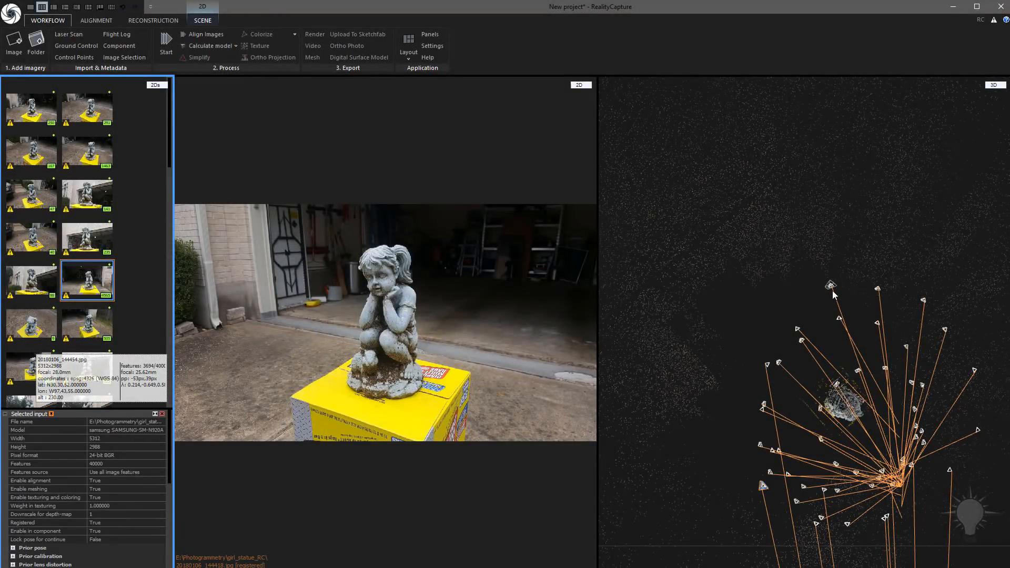
# Set the navigation style to Autodesk in the application settings
pyautogui.moveTo(795, 308); pyautogui.dragTo(809, 239)
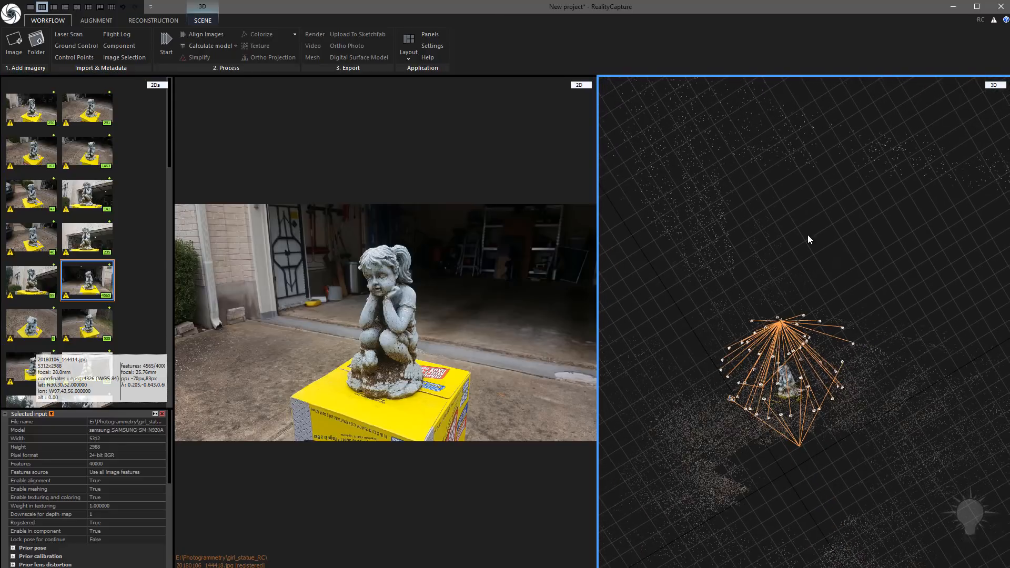
pyautogui.click(433, 46)
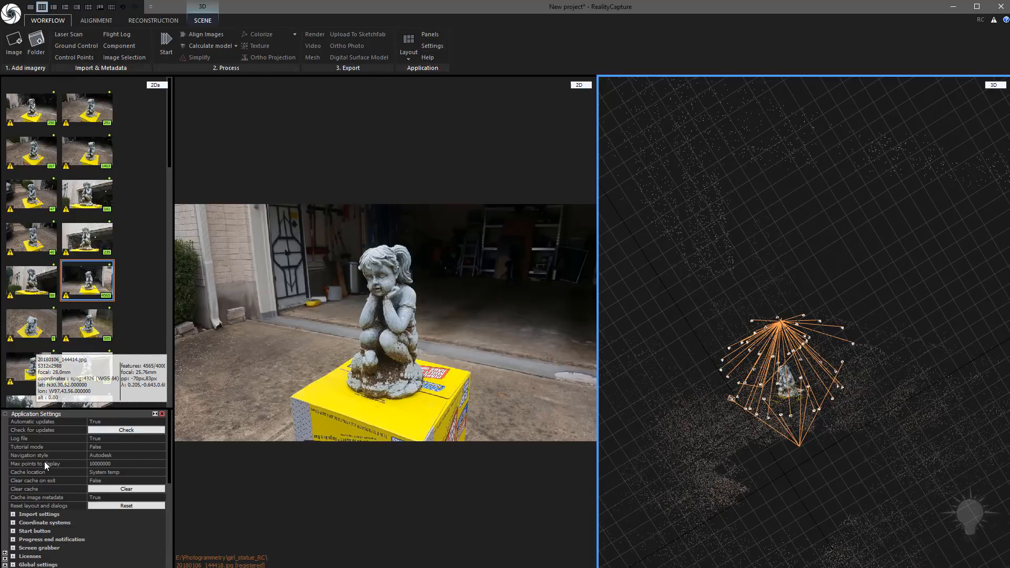
pyautogui.click(111, 457)
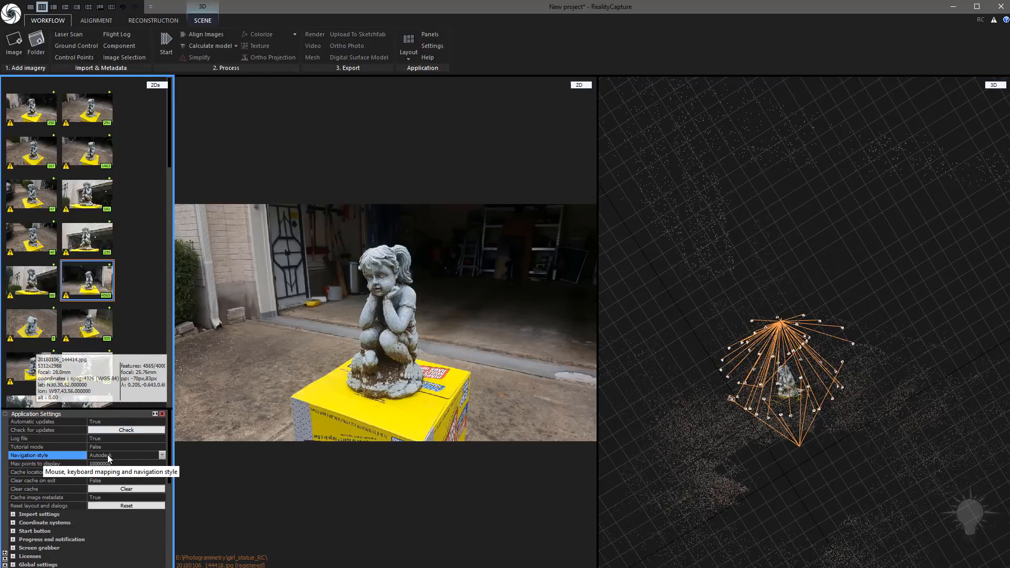
pyautogui.click(162, 456)
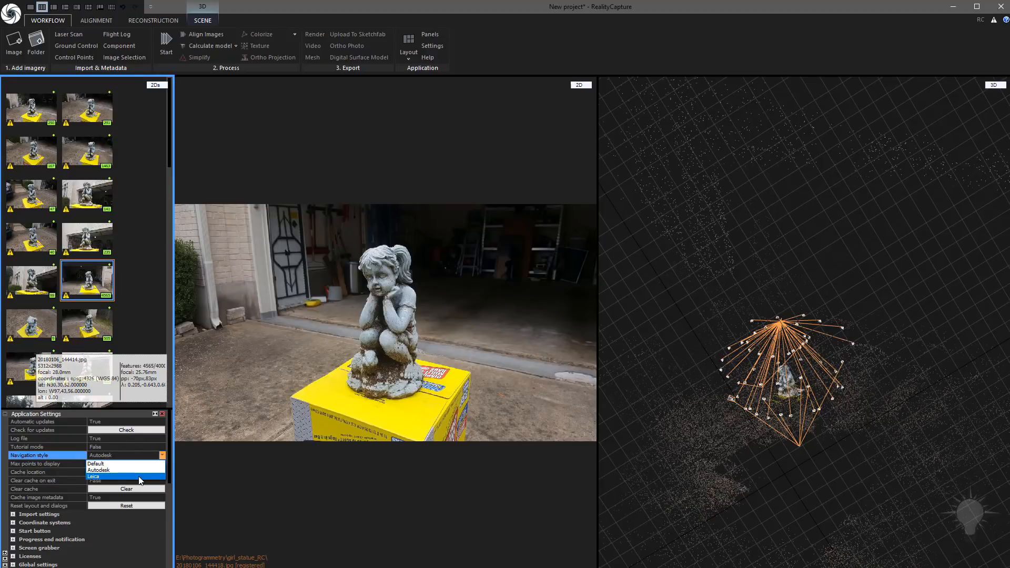
pyautogui.click(148, 470)
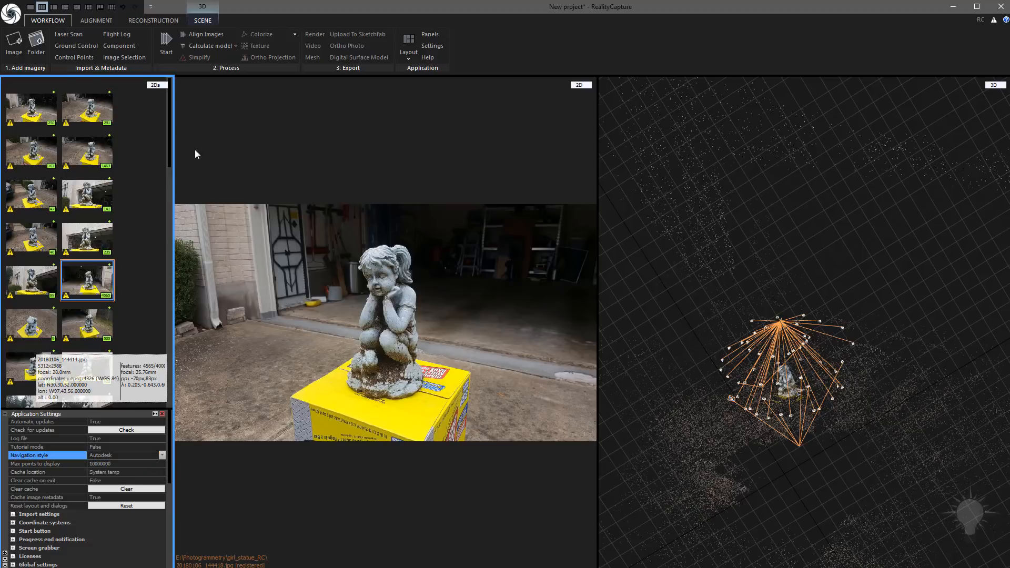
pyautogui.click(11, 14)
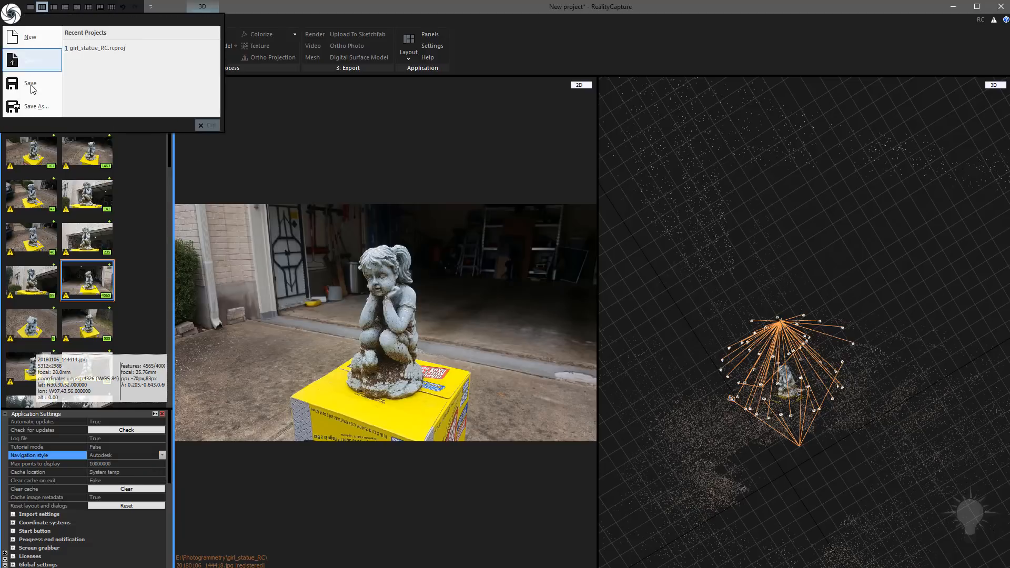
pyautogui.click(477, 13)
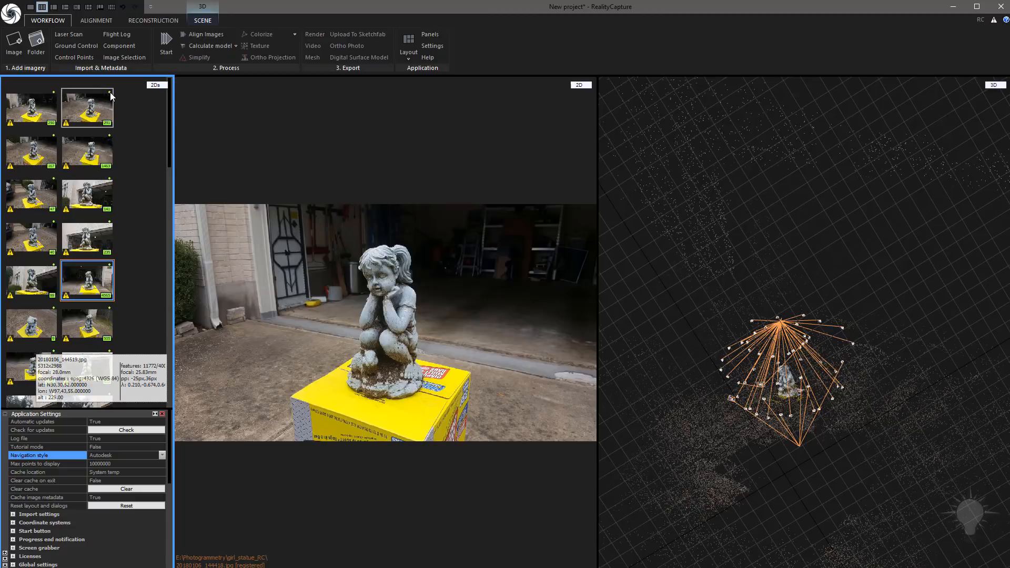
# Examine the aligned cameras and sparse point cloud around the statue in the 3D scene
pyautogui.scroll(-3, 131, 191)
pyautogui.scroll(3, 131, 192)
pyautogui.moveTo(793, 242); pyautogui.dragTo(821, 370)
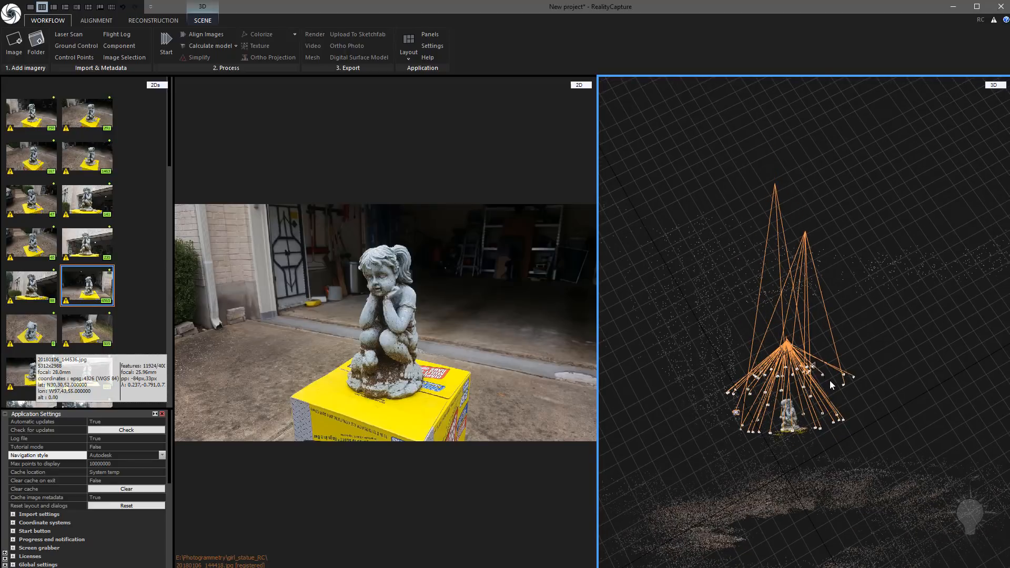
pyautogui.scroll(4, 846, 421)
pyautogui.scroll(-2, 853, 439)
pyautogui.scroll(-5, 814, 242)
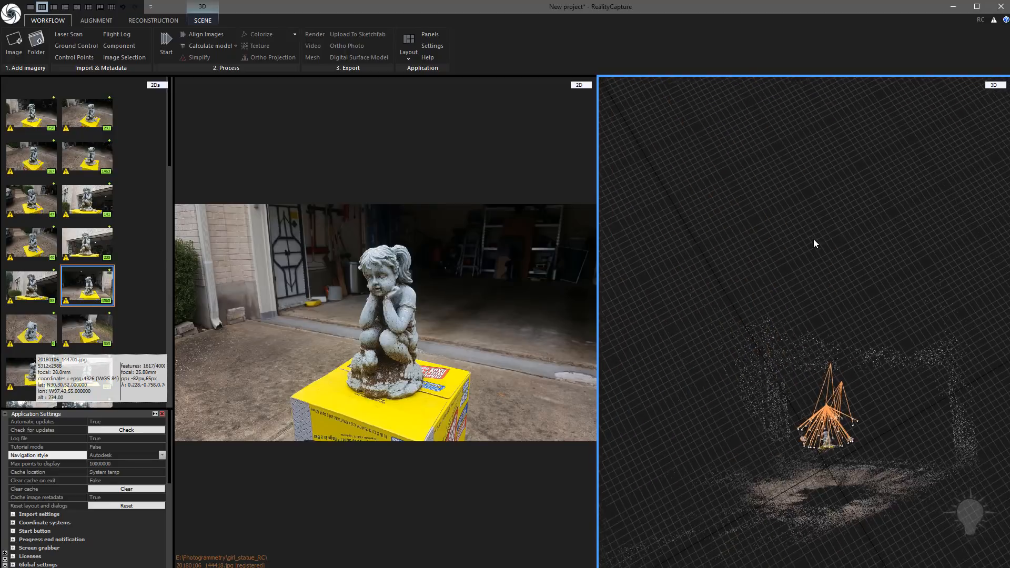
pyautogui.scroll(6, 820, 358)
pyautogui.moveTo(861, 329); pyautogui.dragTo(877, 359)
pyautogui.scroll(2, 871, 370)
pyautogui.scroll(-2, 871, 368)
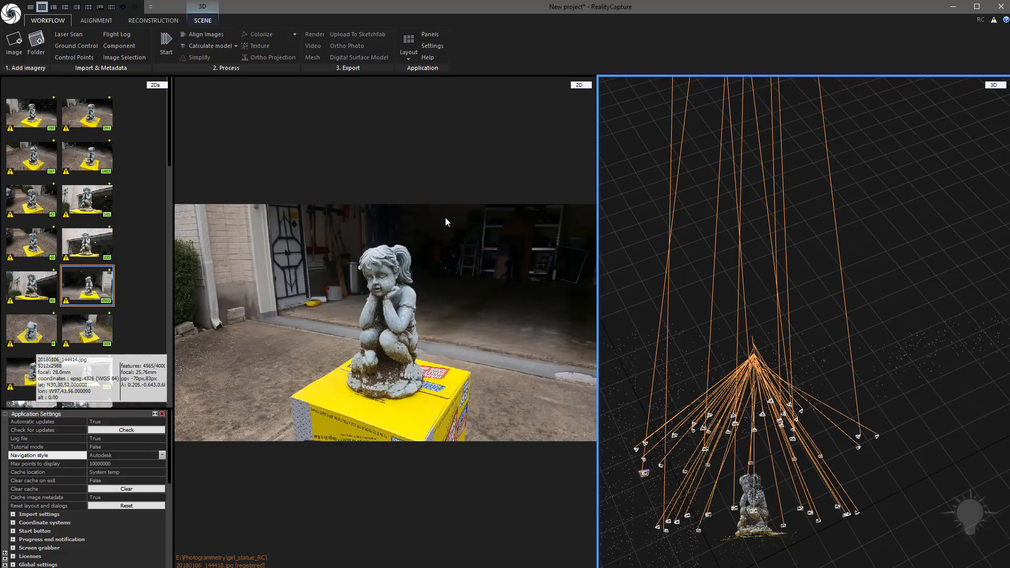
# Switch the workspace to the 1+1 layout and display the 3D scene in the large view
pyautogui.moveTo(597, 228); pyautogui.dragTo(354, 230)
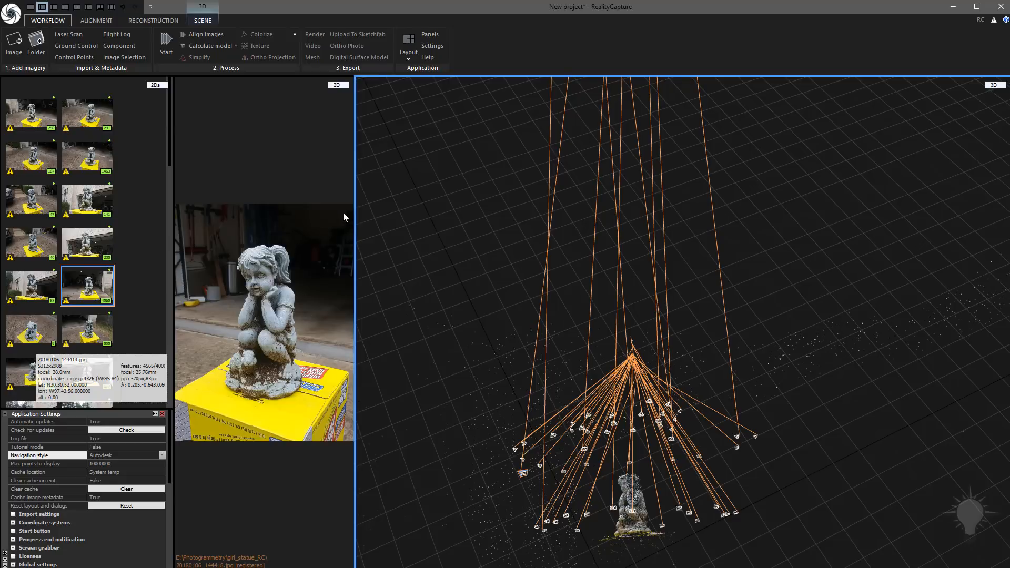
pyautogui.click(411, 59)
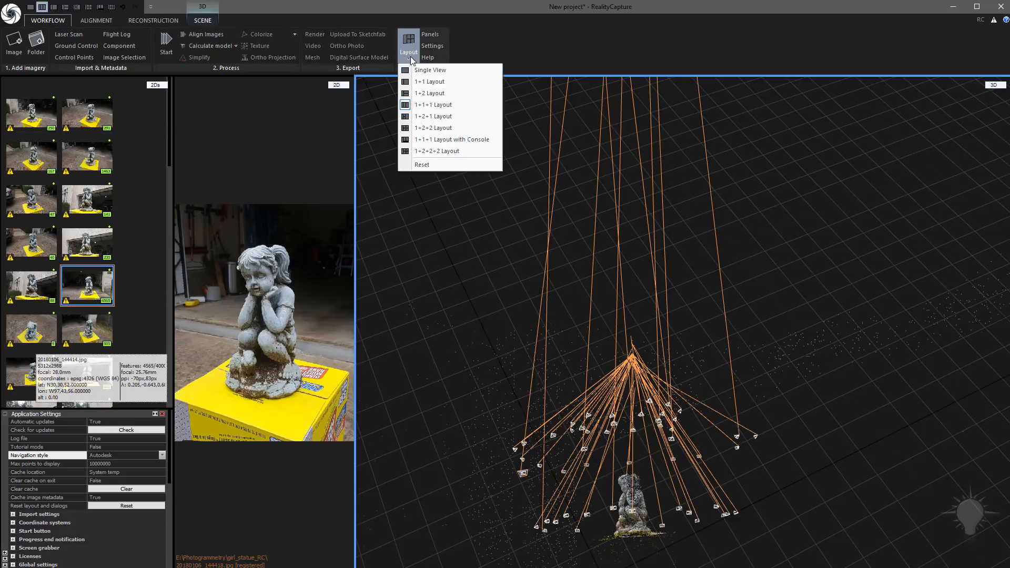
pyautogui.click(427, 82)
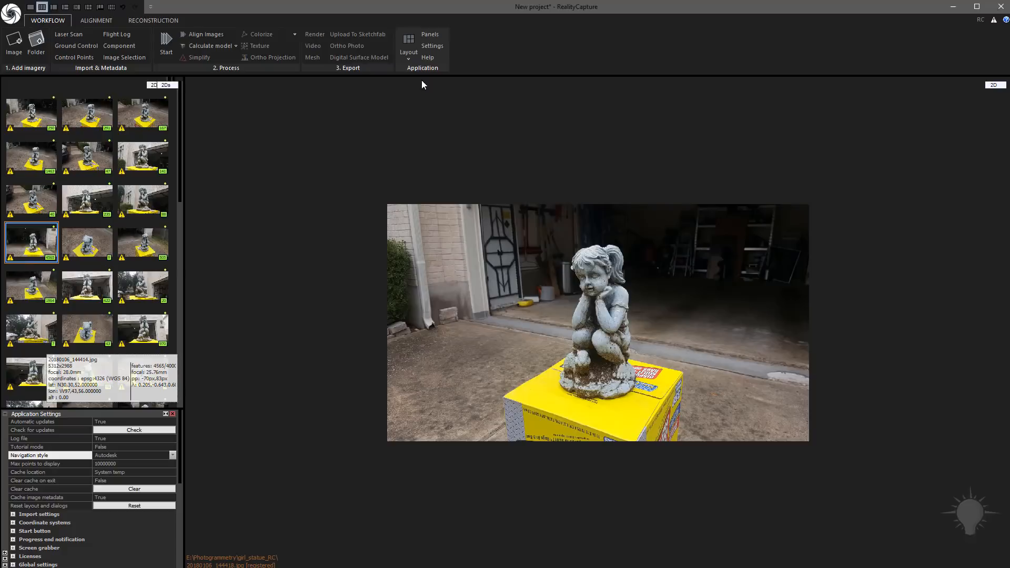
pyautogui.click(994, 85)
pyautogui.click(995, 110)
# Define the ground plane by rotating the aligned scene so the statue stands upright and adjusting its height against the grid
pyautogui.keyDown('alt'); pyautogui.moveTo(865, 287); pyautogui.dragTo(767, 215, button='right'); pyautogui.keyUp('alt')
pyautogui.keyDown('alt'); pyautogui.moveTo(767, 213); pyautogui.dragTo(875, 268); pyautogui.keyUp('alt')
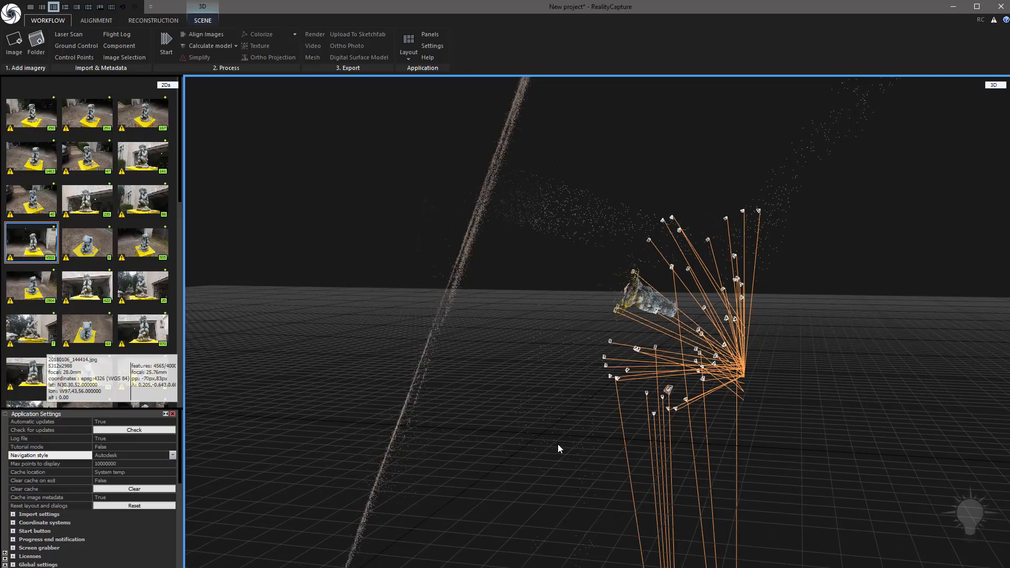
pyautogui.moveTo(848, 368)
pyautogui.keyDown('alt'); pyautogui.mouseDown()
pyautogui.moveTo(814, 345)
pyautogui.moveTo(800, 356)
pyautogui.moveTo(814, 349)
pyautogui.mouseUp(); pyautogui.keyUp('alt')
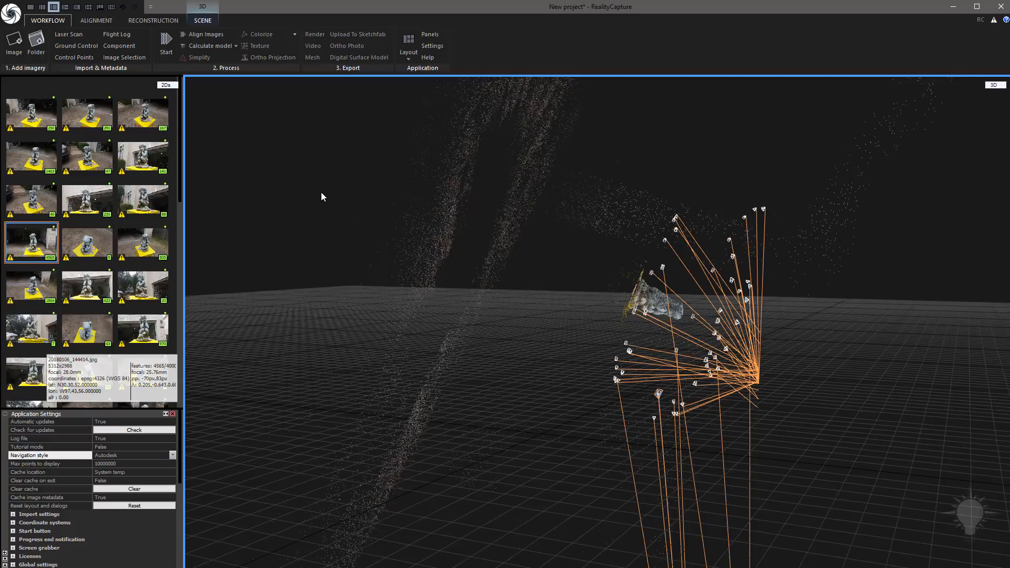
pyautogui.click(140, 21)
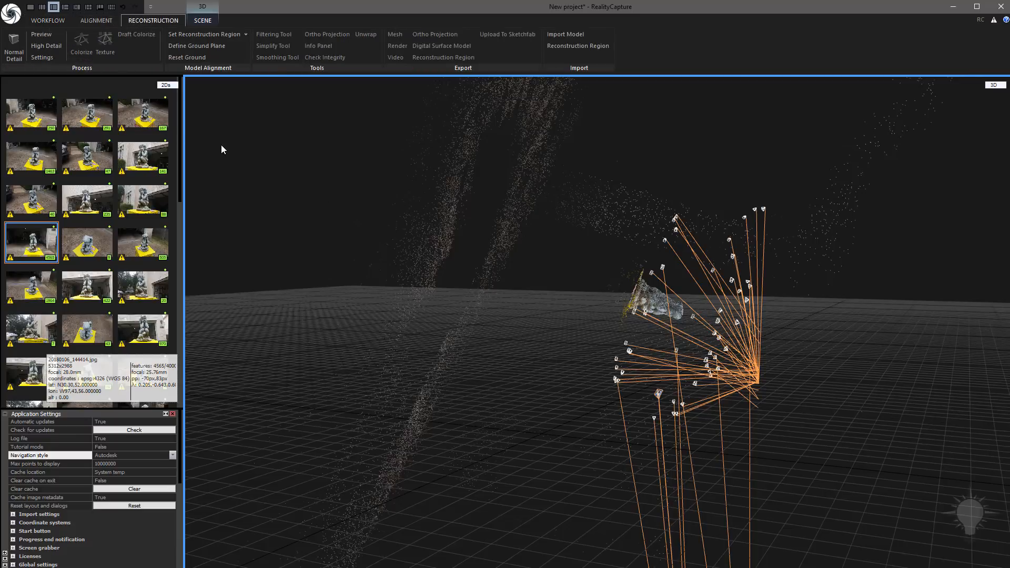
pyautogui.click(210, 46)
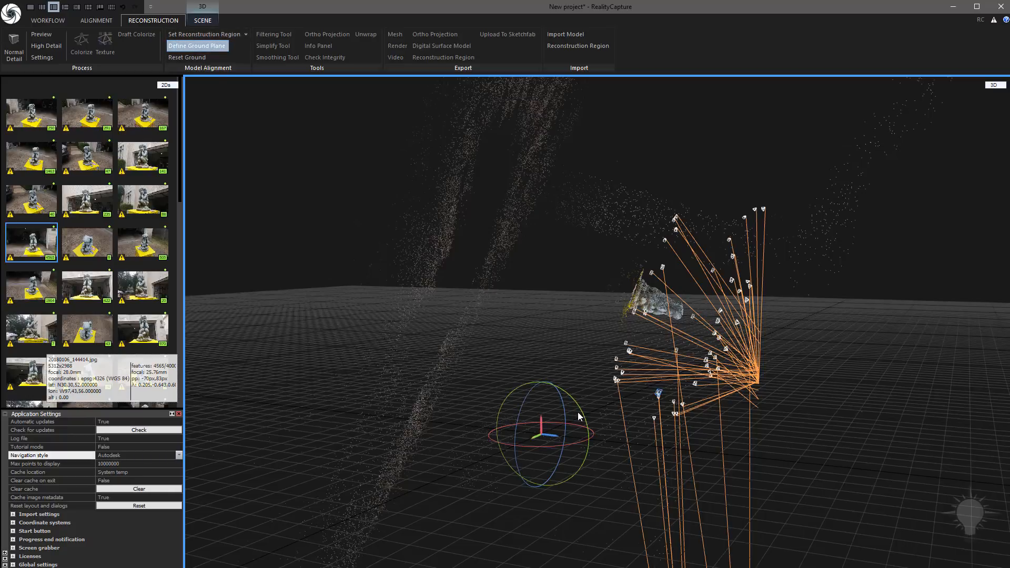
pyautogui.moveTo(578, 406); pyautogui.dragTo(463, 392)
pyautogui.moveTo(540, 428); pyautogui.dragTo(566, 504)
# Examine the orientation of the statue and its surrounding cameras against the ground grid from several sides
pyautogui.keyDown('alt'); pyautogui.moveTo(678, 475); pyautogui.dragTo(738, 409); pyautogui.keyUp('alt')
pyautogui.keyDown('alt'); pyautogui.moveTo(717, 456); pyautogui.dragTo(686, 450); pyautogui.keyUp('alt')
pyautogui.keyDown('alt'); pyautogui.moveTo(812, 436); pyautogui.dragTo(674, 416); pyautogui.keyUp('alt')
pyautogui.keyDown('alt'); pyautogui.moveTo(822, 443); pyautogui.dragTo(697, 436); pyautogui.keyUp('alt')
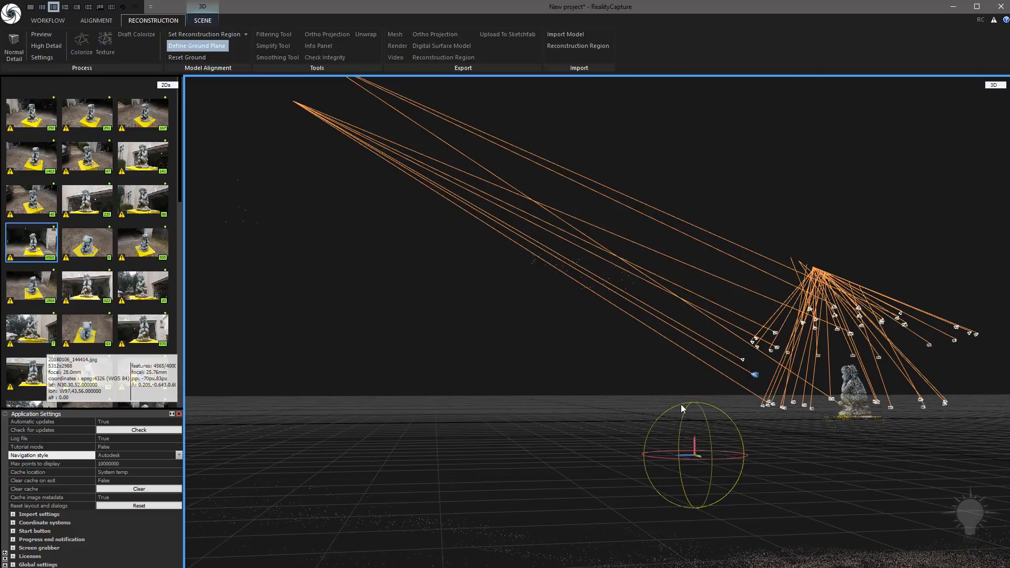
pyautogui.keyDown('alt'); pyautogui.moveTo(655, 460); pyautogui.dragTo(693, 448); pyautogui.keyUp('alt')
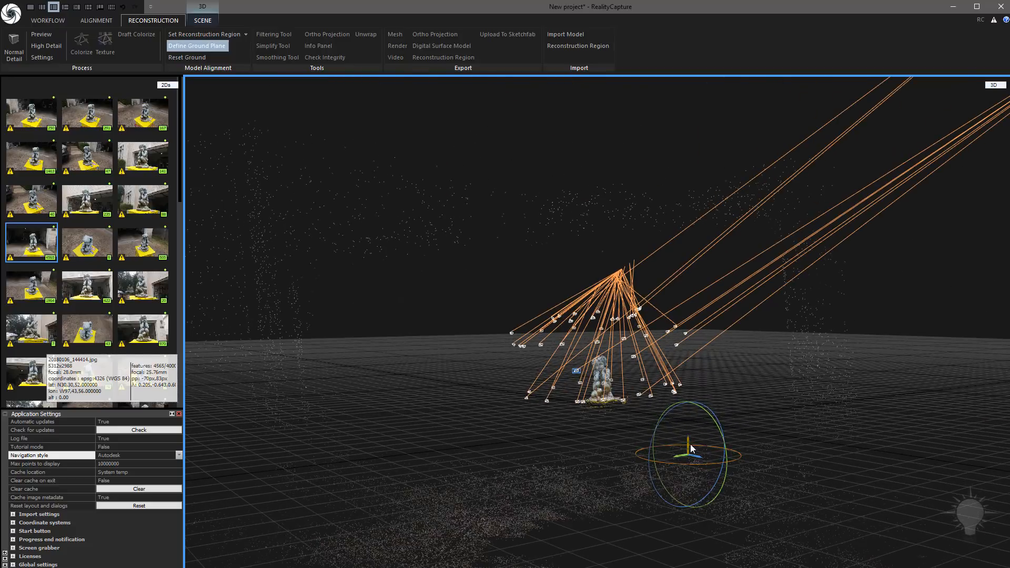
pyautogui.keyDown('alt'); pyautogui.moveTo(736, 408); pyautogui.dragTo(882, 450); pyautogui.keyUp('alt')
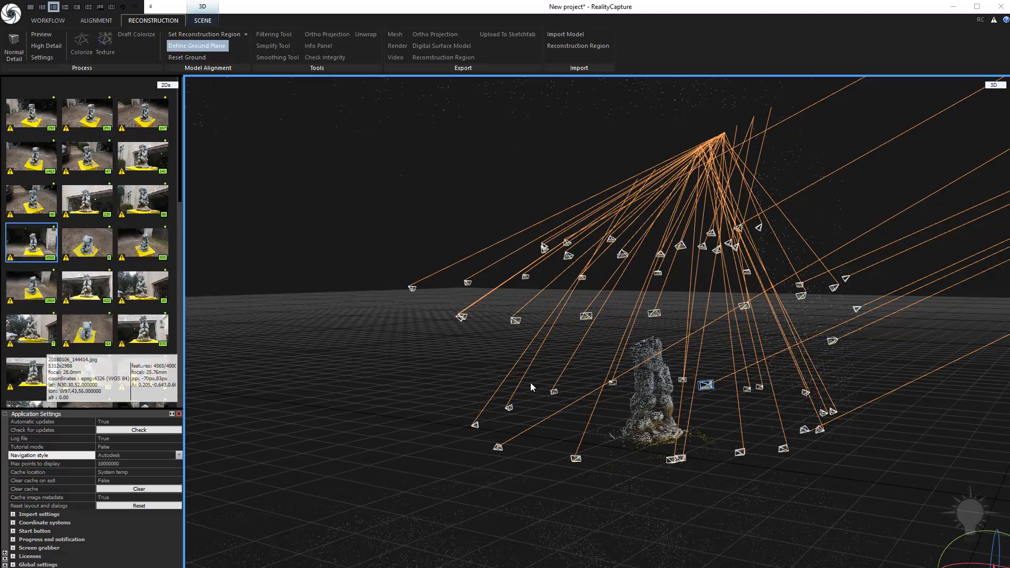
pyautogui.moveTo(697, 321)
pyautogui.keyDown('alt'); pyautogui.mouseDown(button='right')
pyautogui.moveTo(696, 294)
pyautogui.moveTo(703, 340)
pyautogui.mouseUp(button='right'); pyautogui.keyUp('alt')
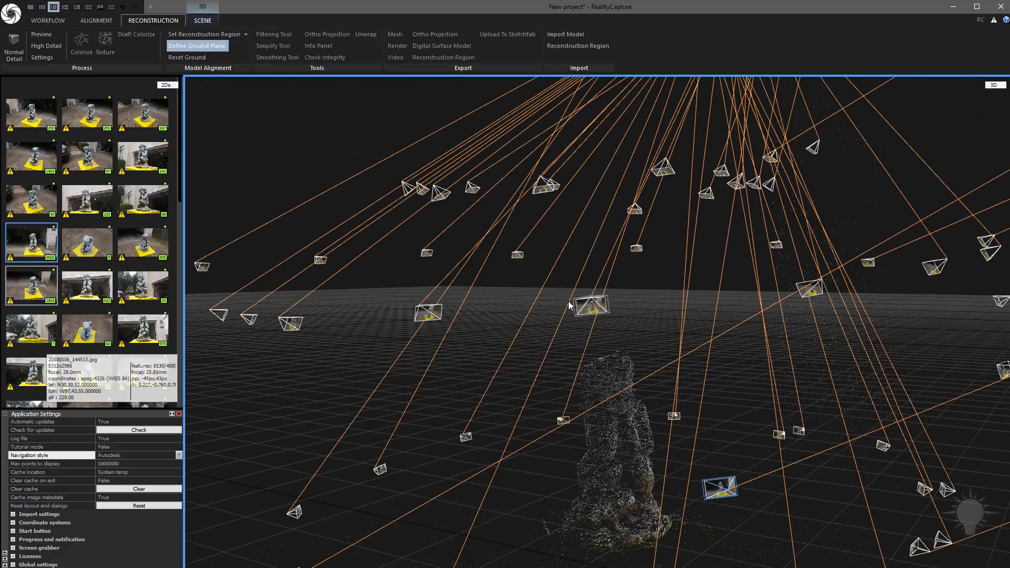
pyautogui.scroll(-3, 733, 432)
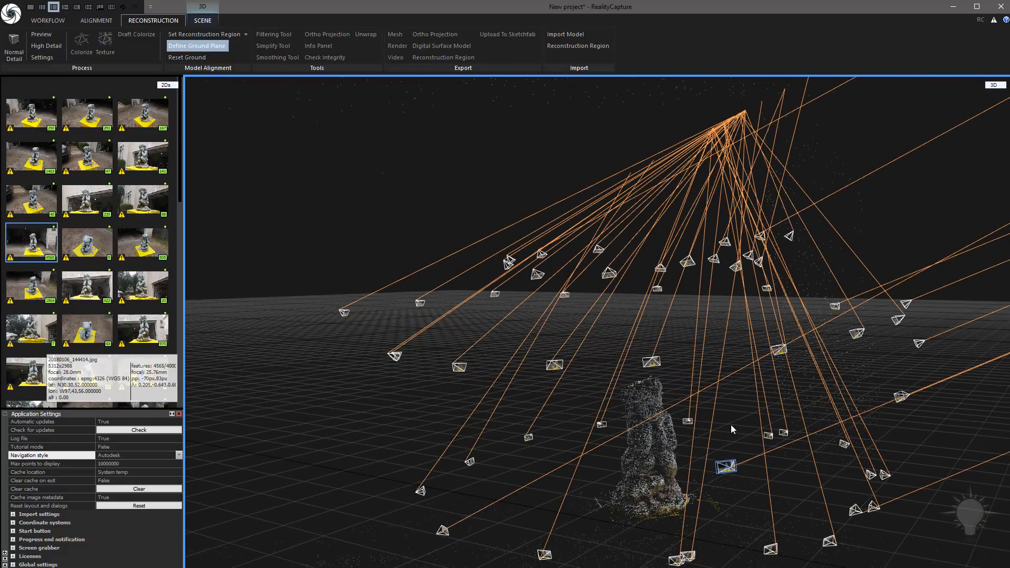
# Hide the orange camera residual lines in the 3D scene
pyautogui.click(207, 17)
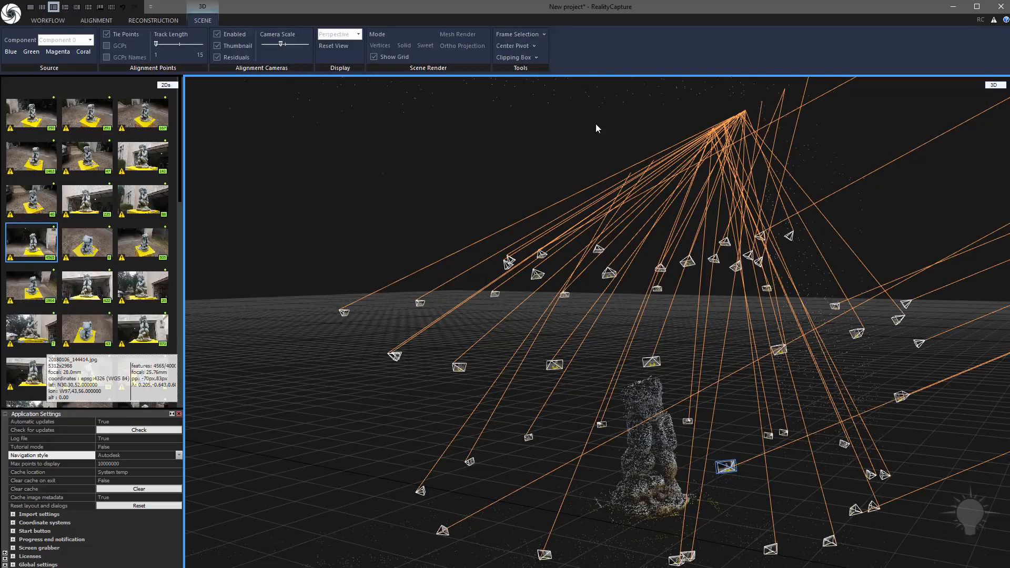
pyautogui.click(72, 85)
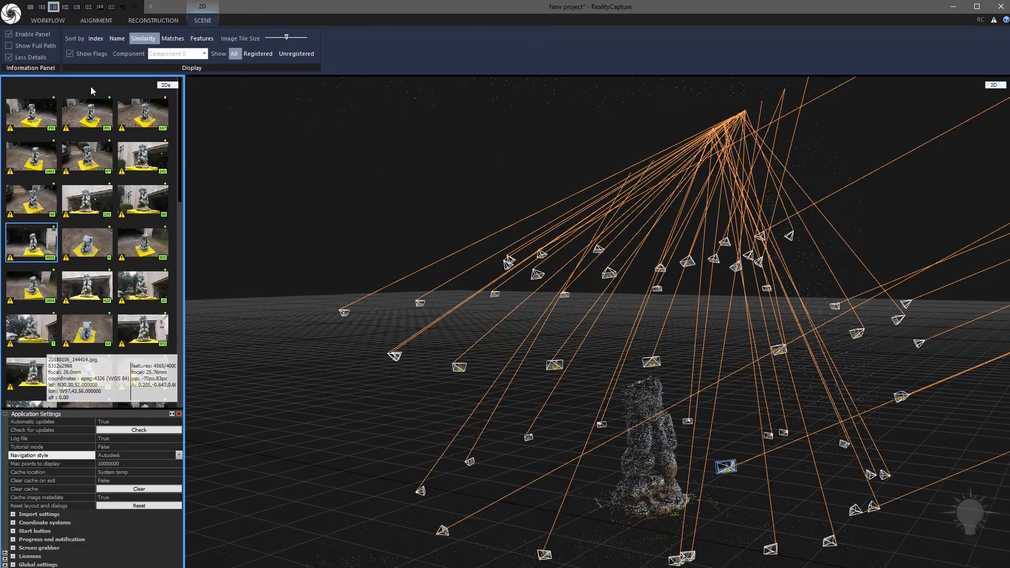
pyautogui.click(449, 149)
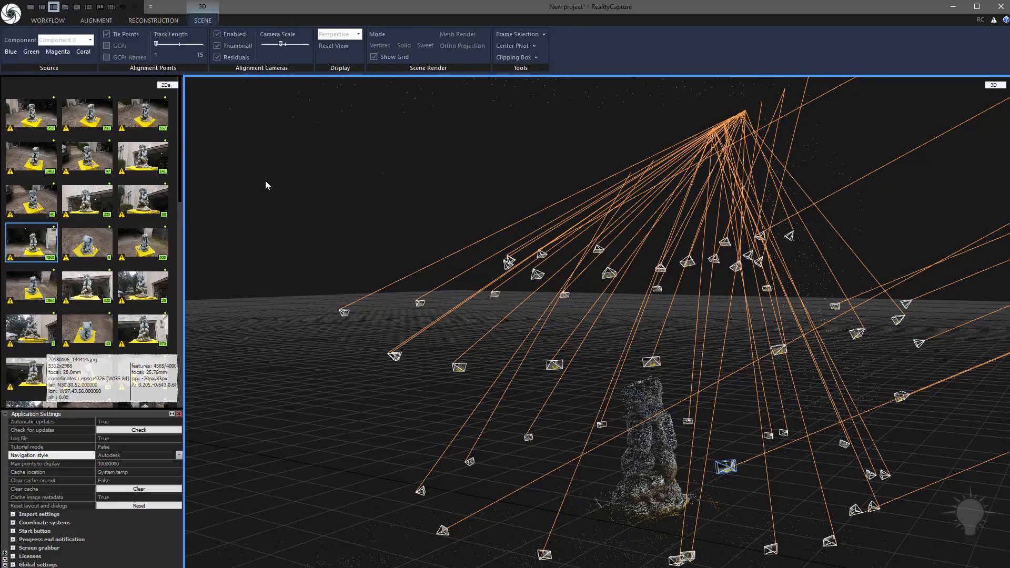
pyautogui.click(228, 58)
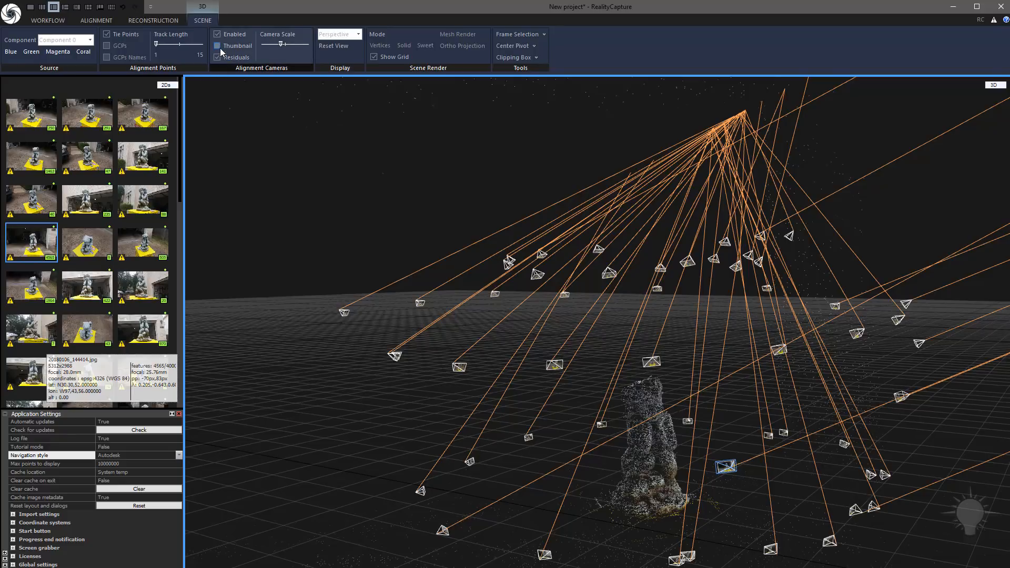
pyautogui.click(216, 58)
pyautogui.click(217, 58)
# Try hiding the camera thumbnails and enlarging the camera scale, and restore both settings
pyautogui.scroll(5, 487, 162)
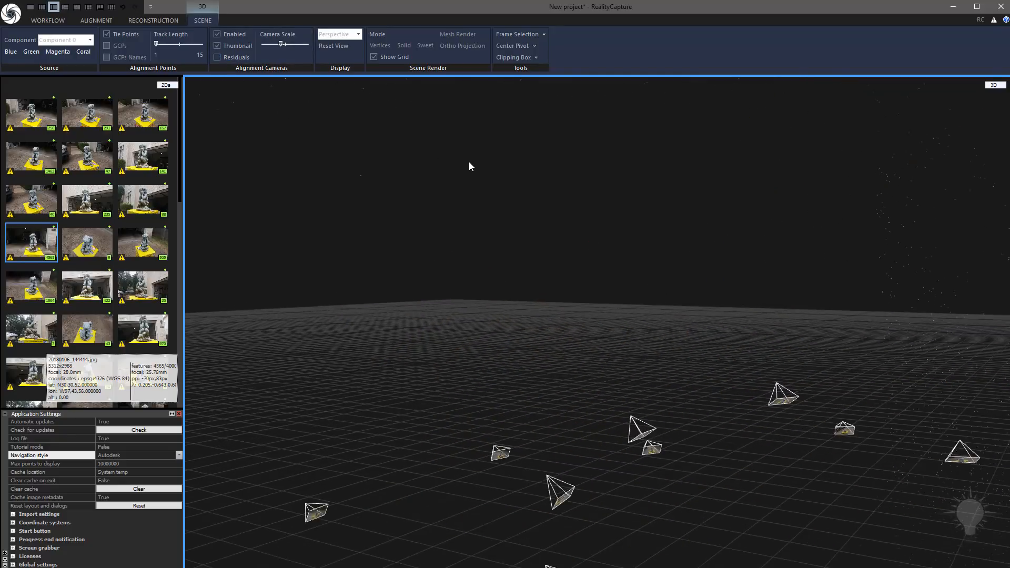
pyautogui.scroll(-1, 486, 184)
pyautogui.scroll(5, 490, 177)
pyautogui.scroll(-8, 505, 210)
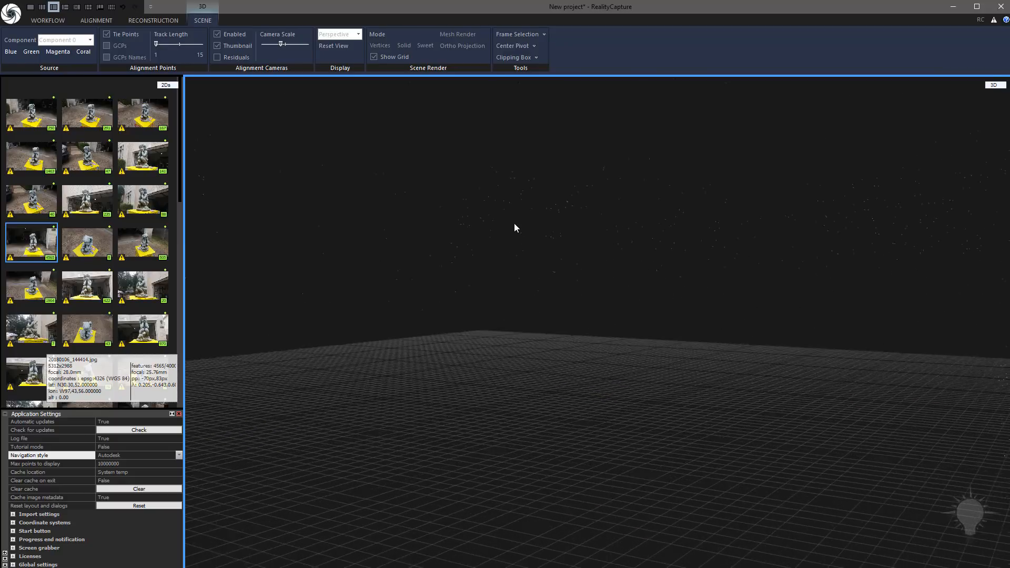
pyautogui.click(216, 46)
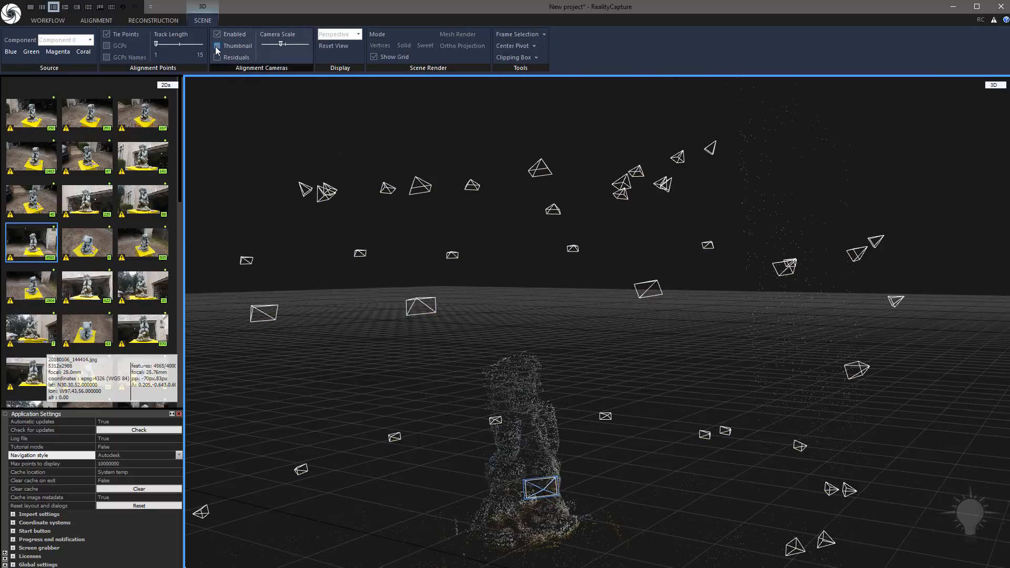
pyautogui.click(216, 47)
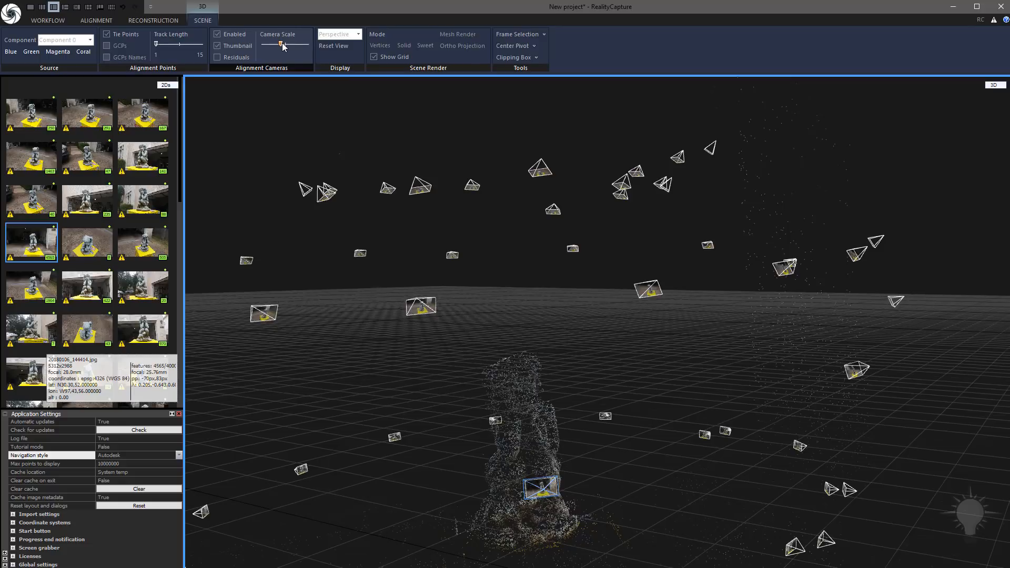
pyautogui.moveTo(281, 45)
pyautogui.mouseDown()
pyautogui.moveTo(304, 45)
pyautogui.moveTo(287, 46)
pyautogui.mouseUp()
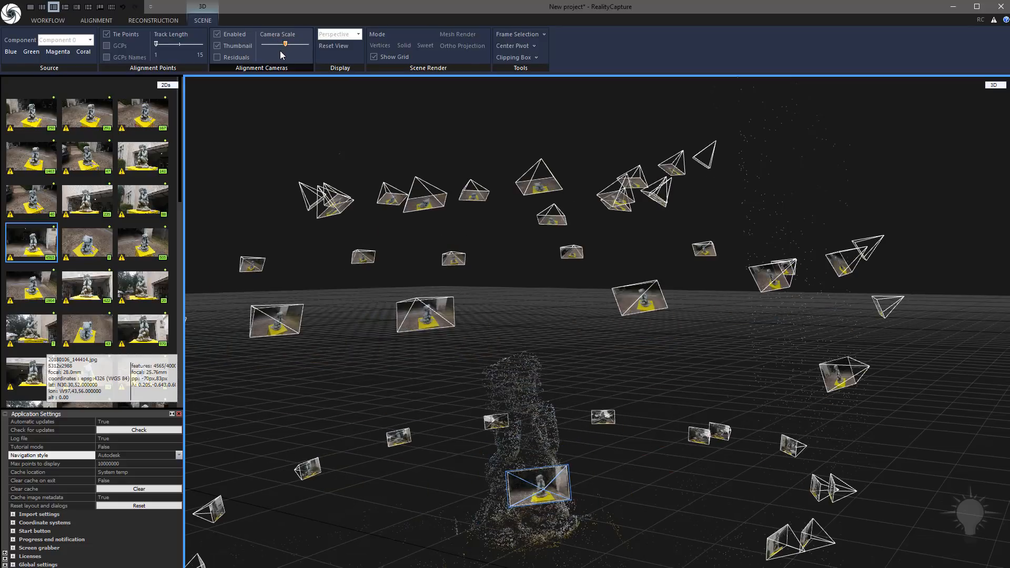
pyautogui.moveTo(285, 45); pyautogui.dragTo(281, 45)
# Check the available view projections without changing the perspective view, and try hiding the ground grid before restoring it
pyautogui.click(359, 34)
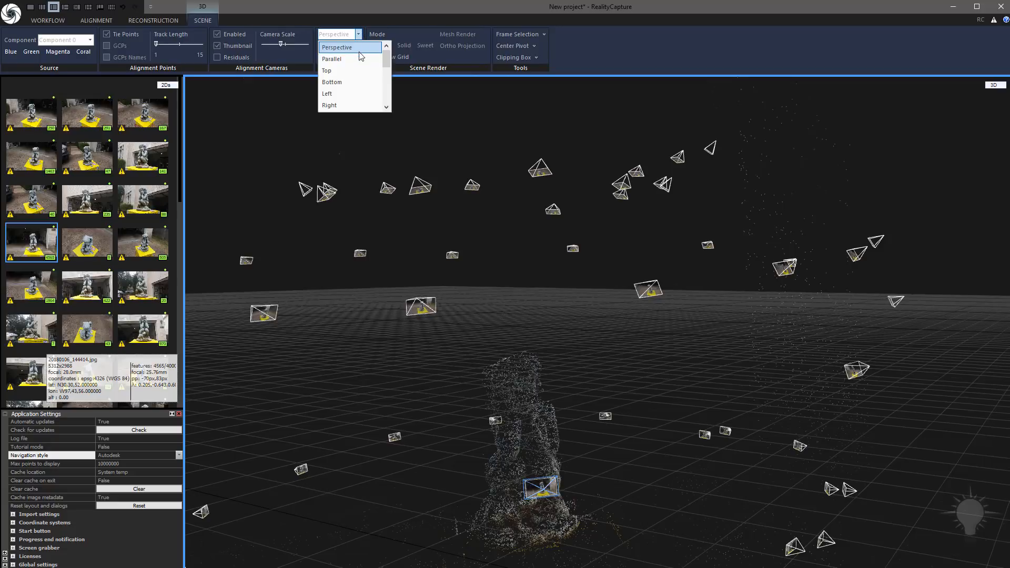
pyautogui.scroll(-1, 363, 68)
pyautogui.scroll(2, 359, 66)
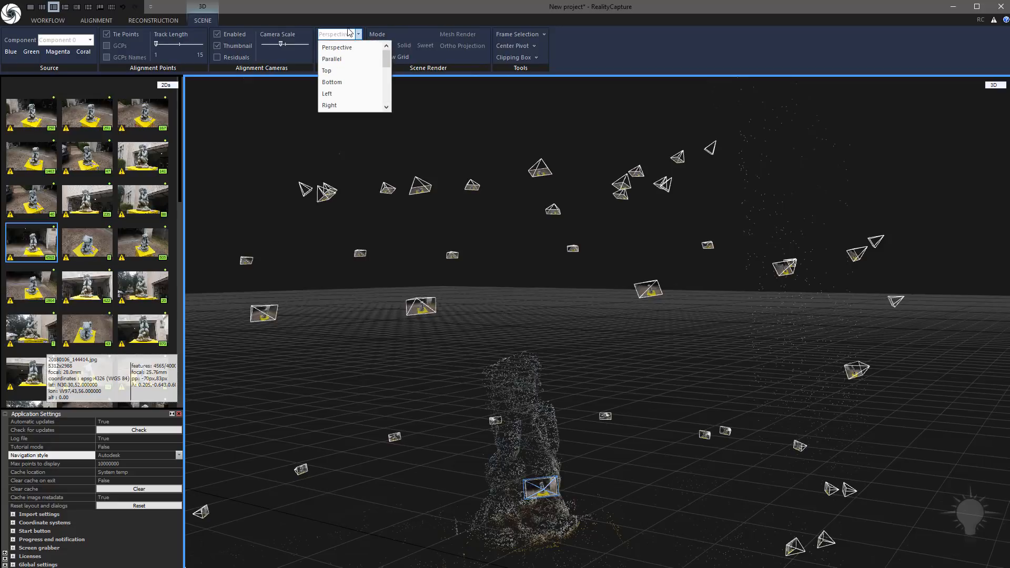
pyautogui.click(352, 35)
pyautogui.click(374, 57)
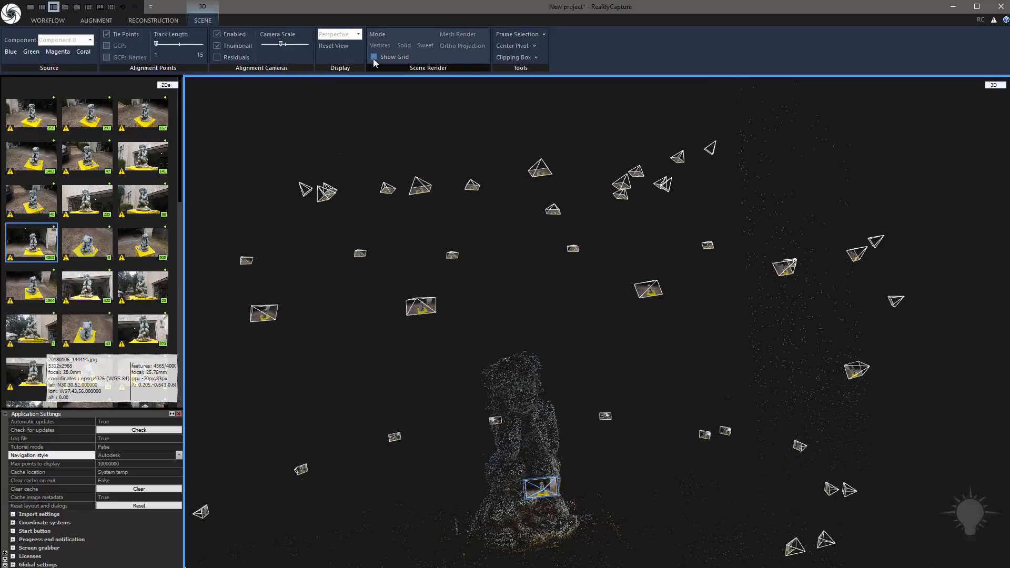
pyautogui.click(374, 58)
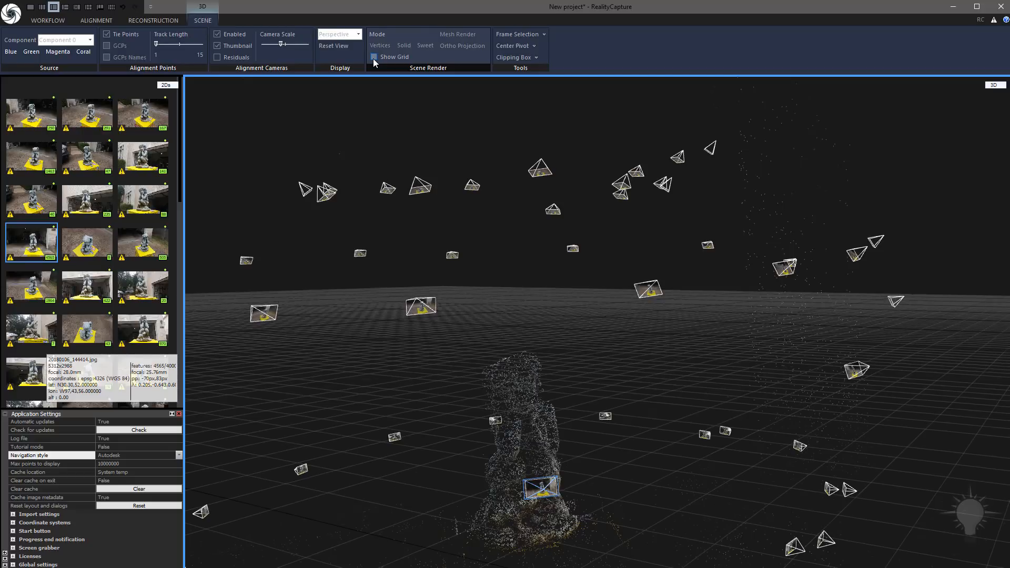
# Select the first four photos in the image list together to locate their cameras in the 3D scene
pyautogui.click(27, 118)
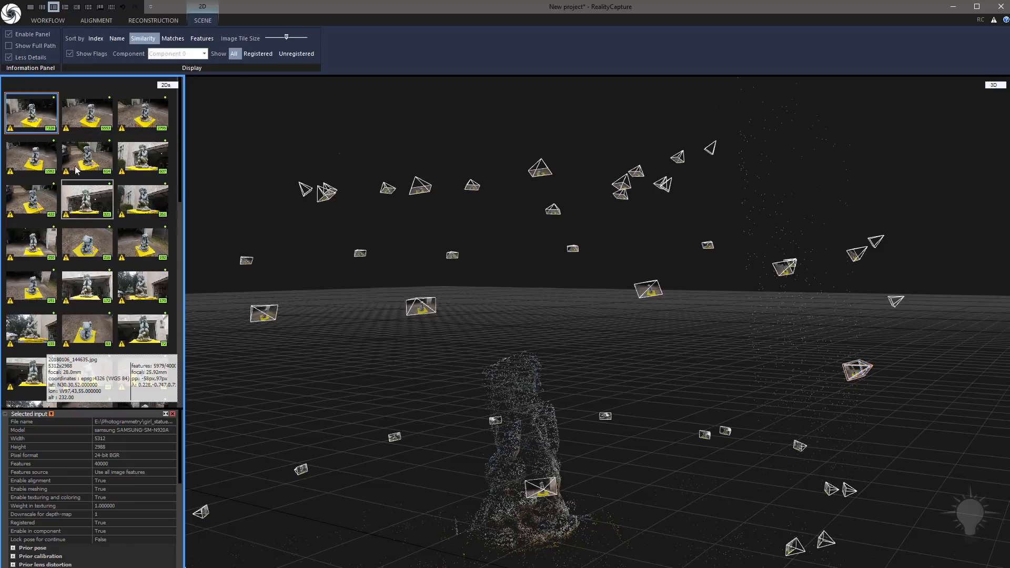
pyautogui.keyDown('ctrl'); pyautogui.click(90, 118); pyautogui.keyUp('ctrl')
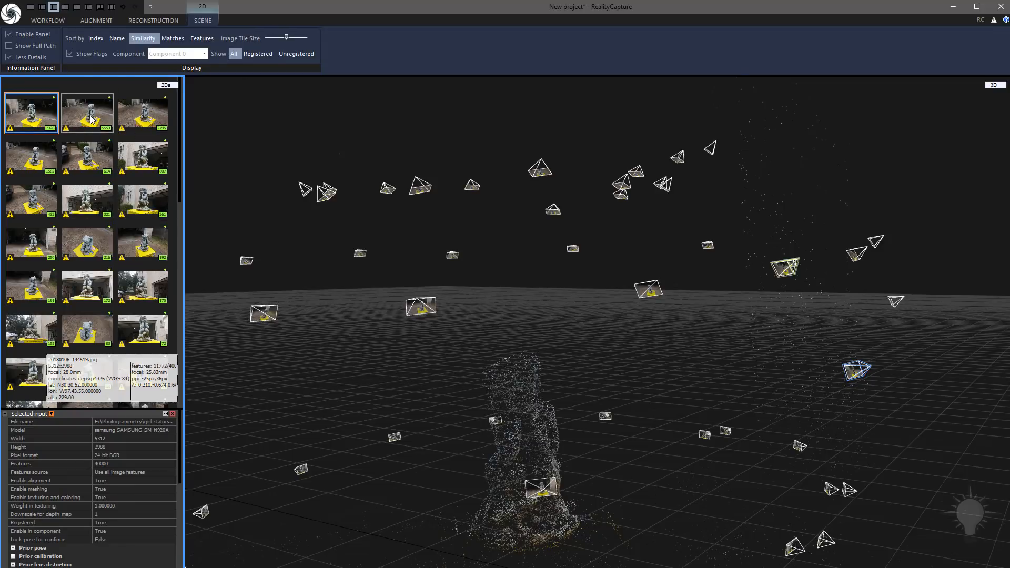
pyautogui.keyDown('ctrl'); pyautogui.click(143, 114); pyautogui.keyUp('ctrl')
pyautogui.keyDown('ctrl'); pyautogui.click(37, 156); pyautogui.keyUp('ctrl')
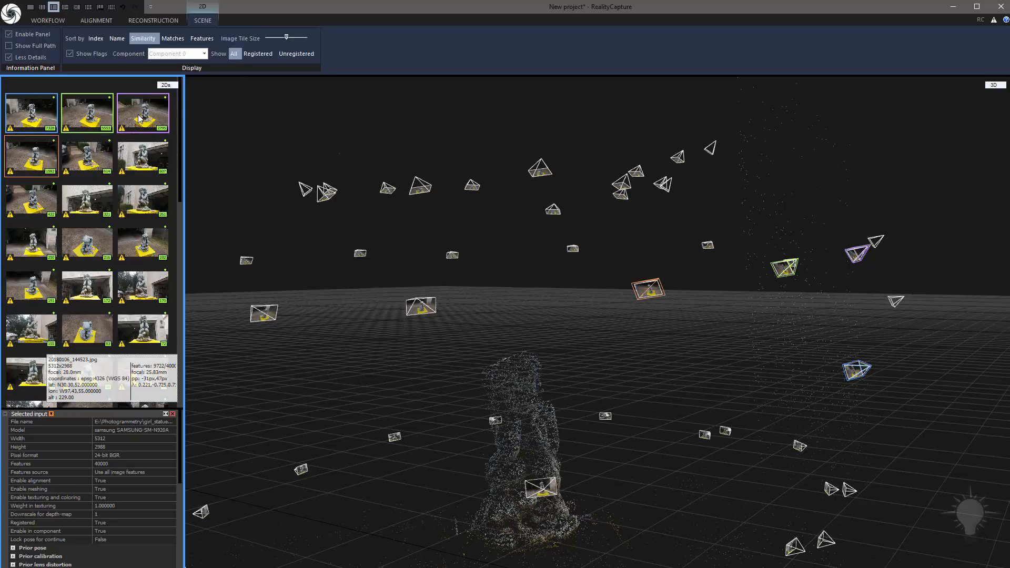
# Match individual photos with their camera positions by selecting single images and single cameras in the 3D scene
pyautogui.click(666, 298)
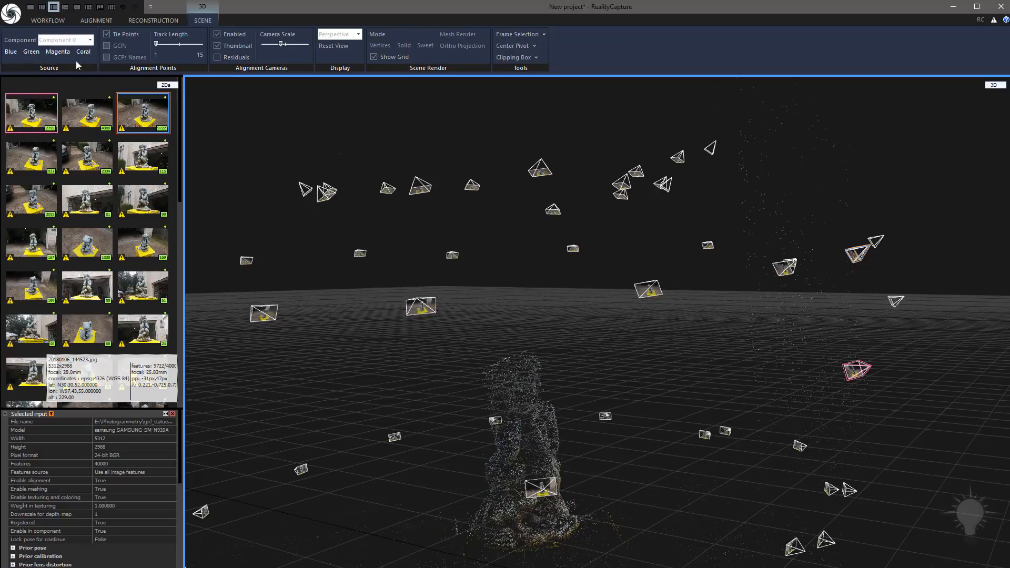
pyautogui.click(29, 116)
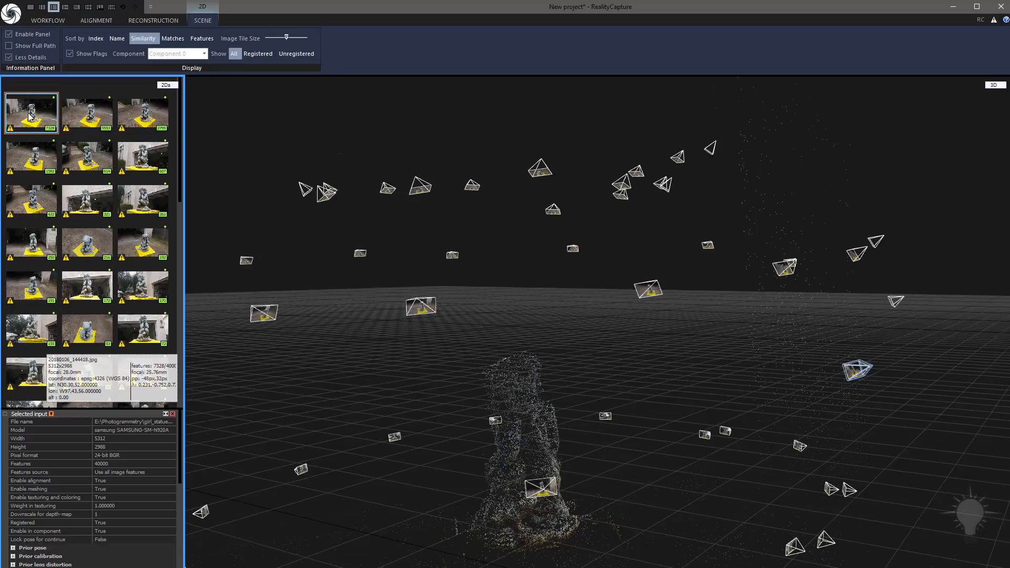
pyautogui.click(26, 160)
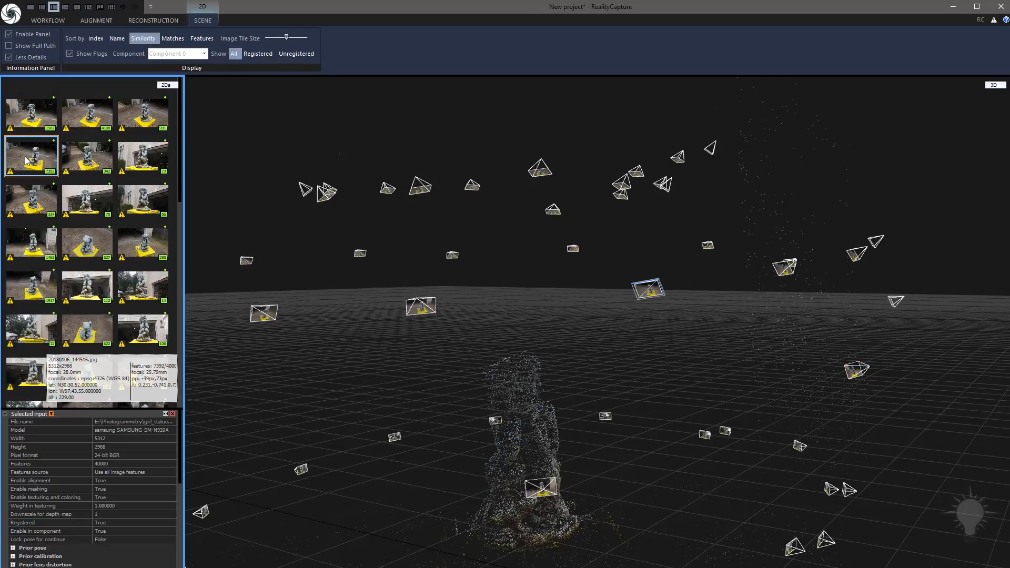
pyautogui.click(18, 127)
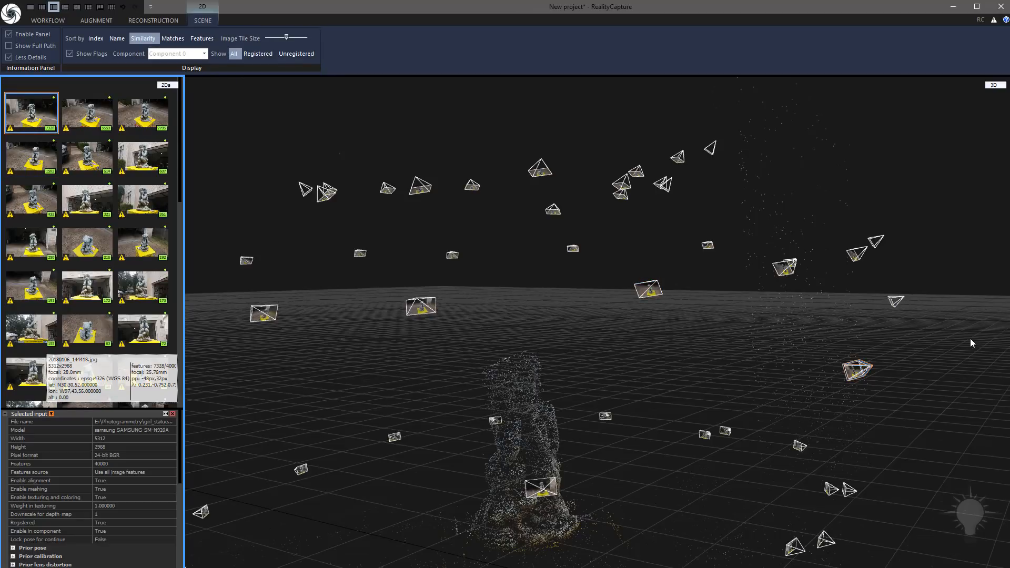
pyautogui.click(656, 289)
pyautogui.click(711, 246)
pyautogui.click(779, 270)
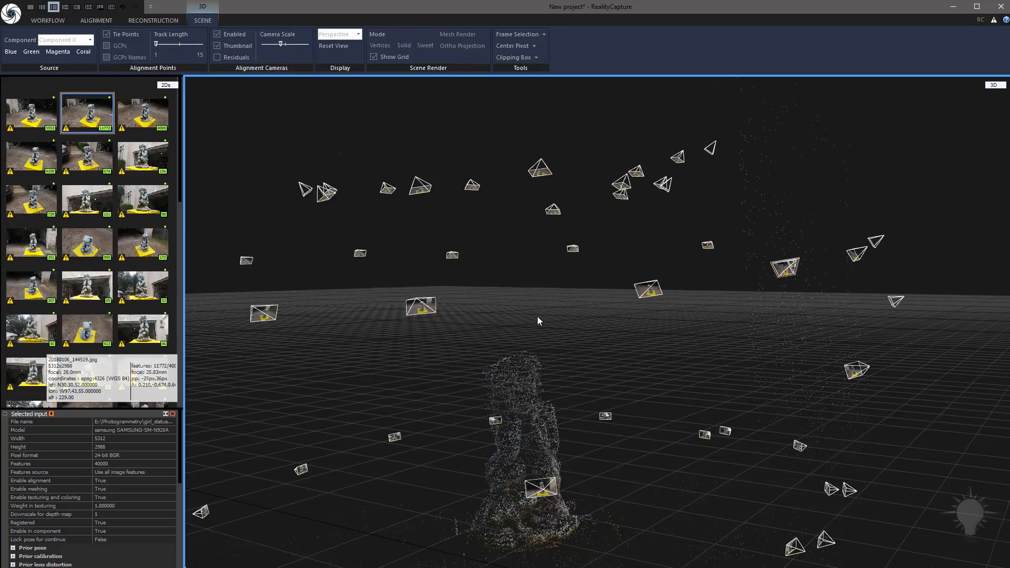
# Examine the statue's point cloud, the ring of cameras and the surrounding background points from near and far
pyautogui.scroll(3, 493, 318)
pyautogui.scroll(-6, 492, 317)
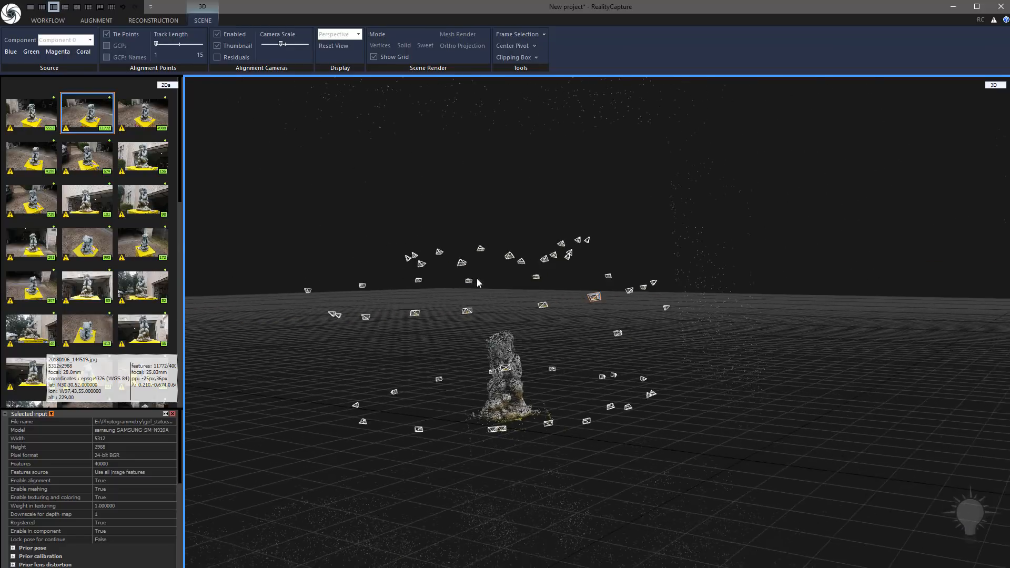
pyautogui.scroll(2, 476, 343)
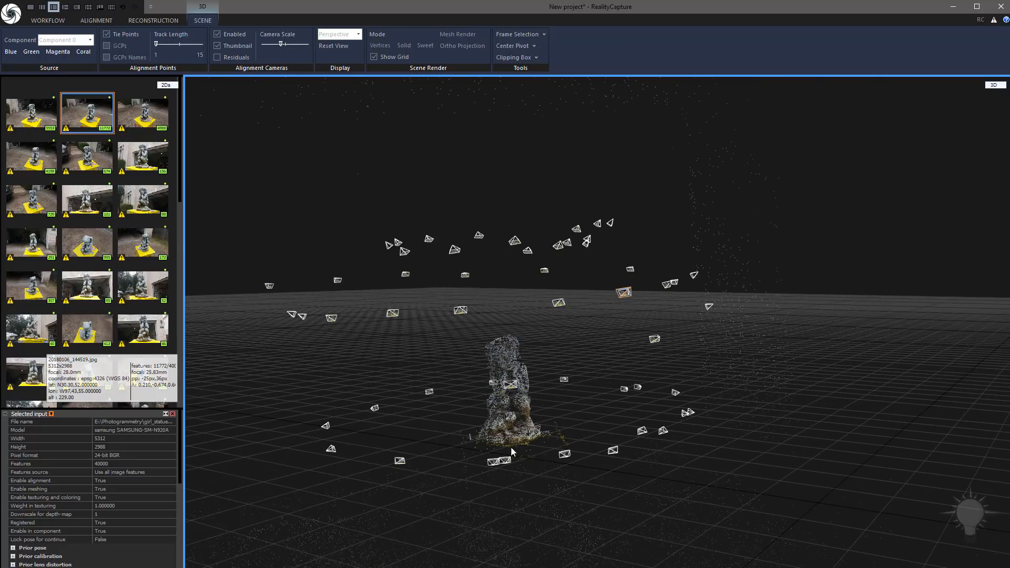
pyautogui.scroll(-2, 554, 289)
pyautogui.scroll(-3, 575, 240)
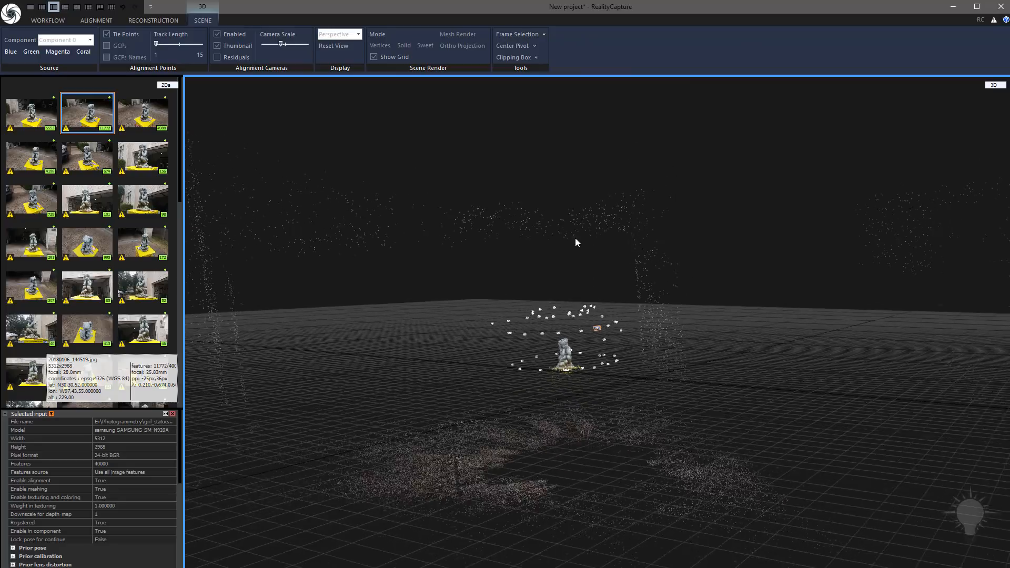
pyautogui.scroll(4, 509, 274)
pyautogui.scroll(3, 531, 275)
pyautogui.scroll(-5, 518, 279)
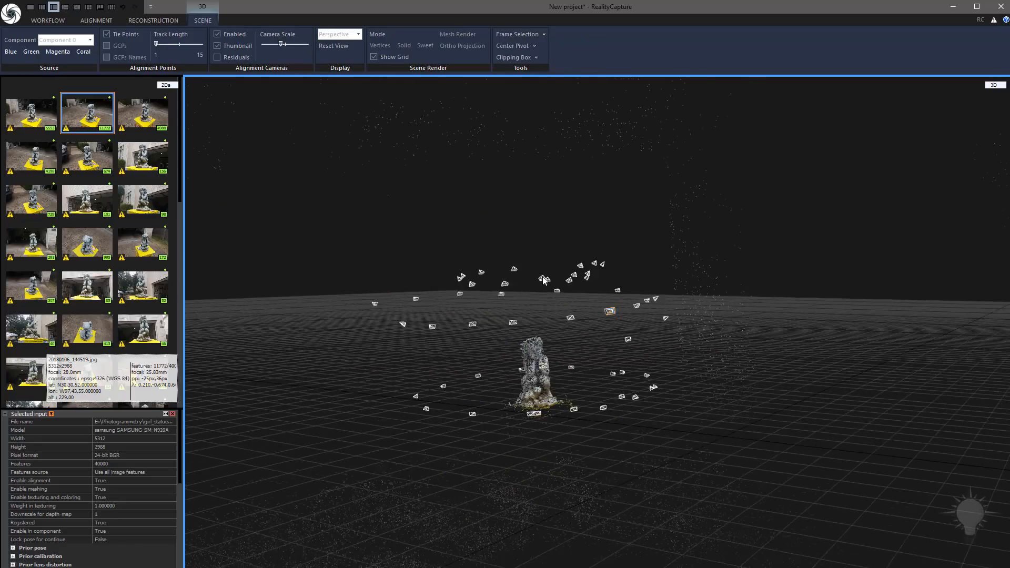
pyautogui.scroll(3, 535, 282)
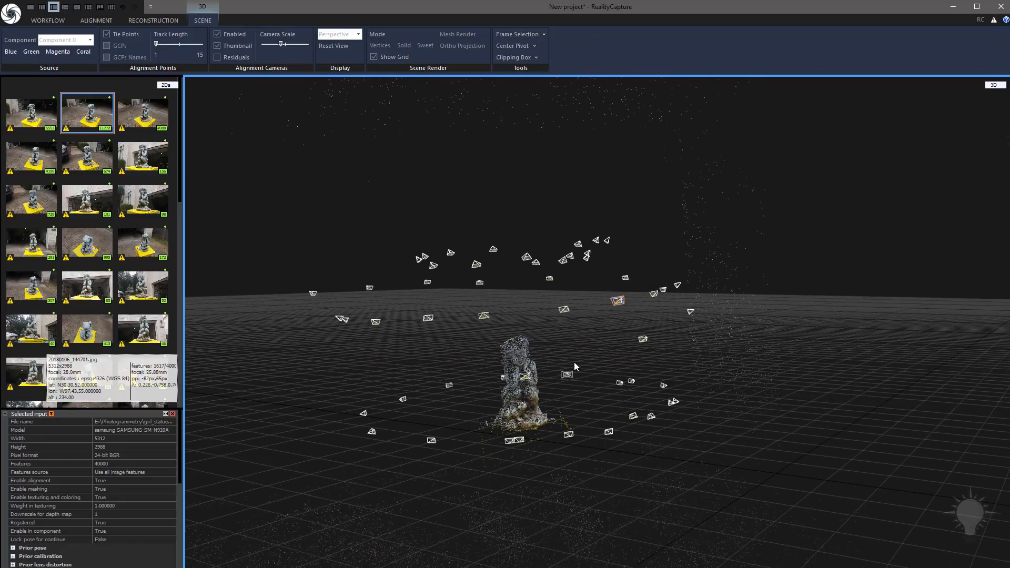
# Hide the alignment cameras in the 3D scene
pyautogui.click(217, 34)
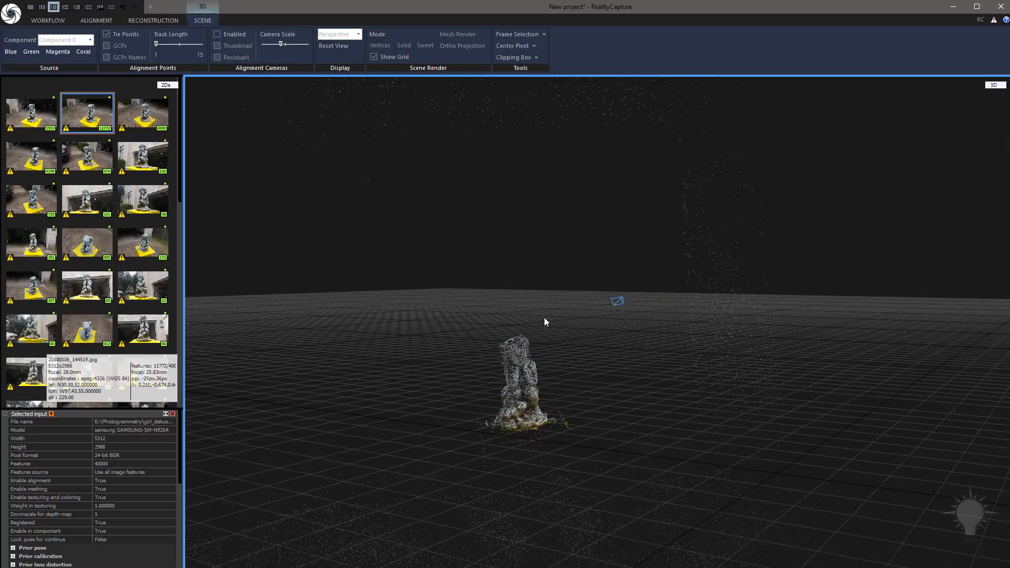
pyautogui.click(238, 204)
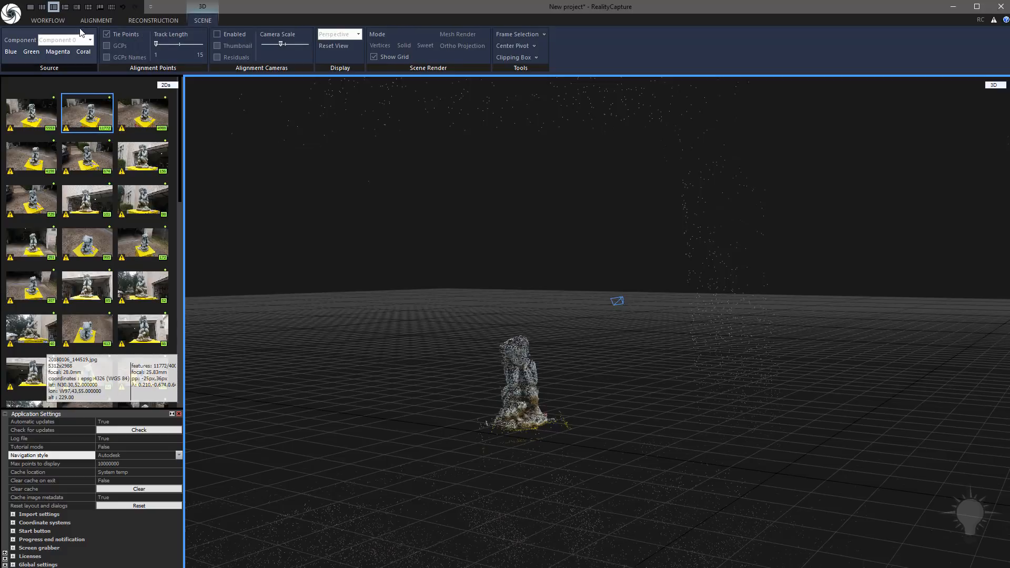
# Set the reconstruction region automatically and try adjusting one side of the resulting box
pyautogui.click(153, 22)
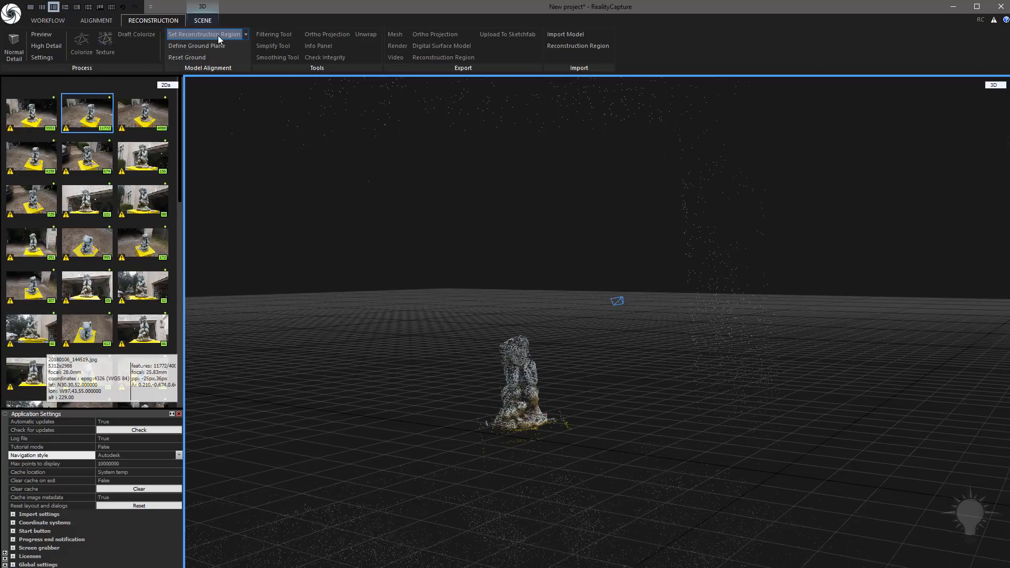
pyautogui.click(245, 35)
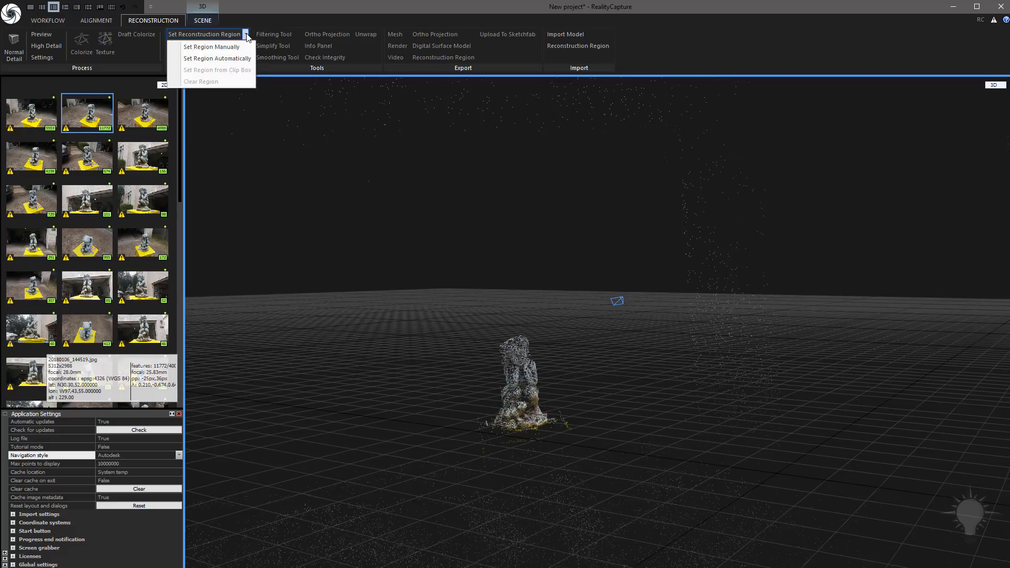
pyautogui.click(231, 58)
pyautogui.scroll(-10, 522, 241)
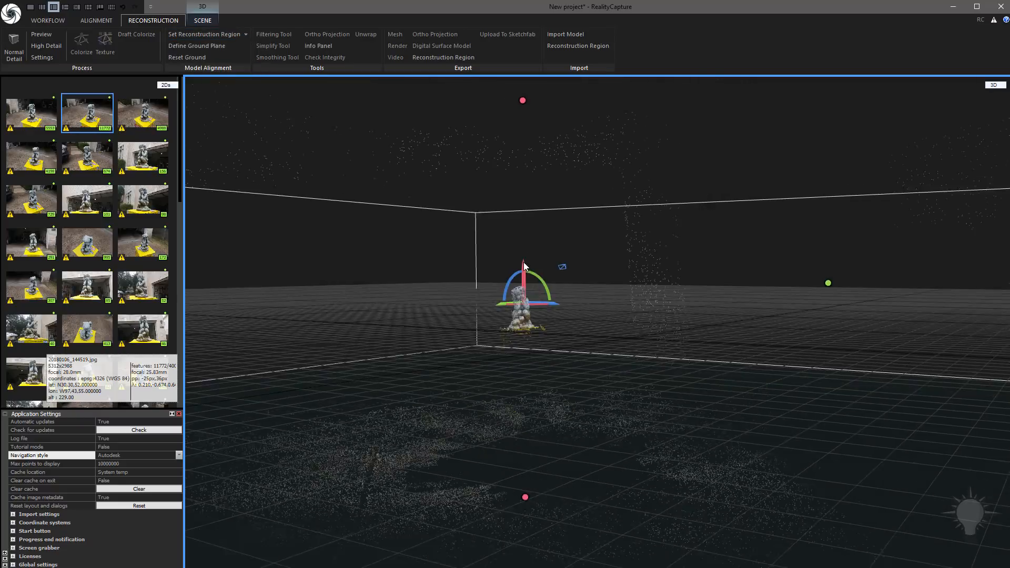
pyautogui.scroll(1, 553, 332)
pyautogui.scroll(4, 525, 303)
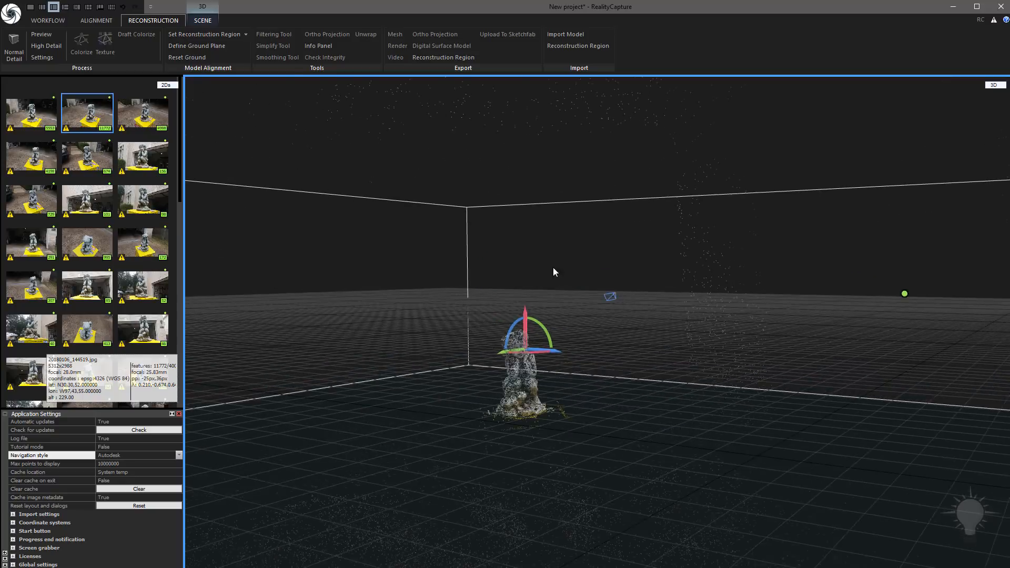
pyautogui.moveTo(910, 298); pyautogui.dragTo(954, 284)
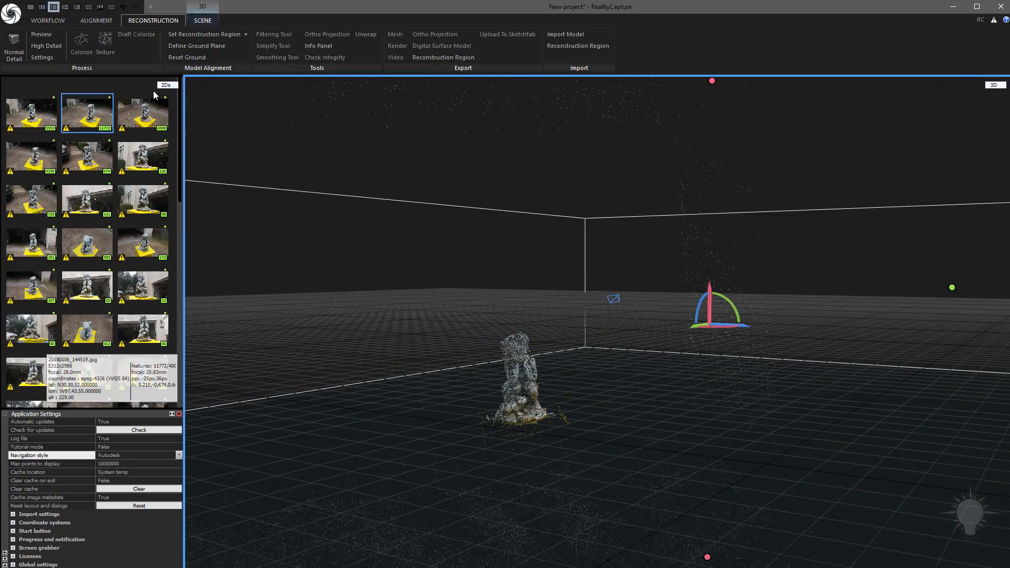
# Set the reconstruction region manually by drawing a base around the statue's foot and raising the box to about the statue's height
pyautogui.click(245, 34)
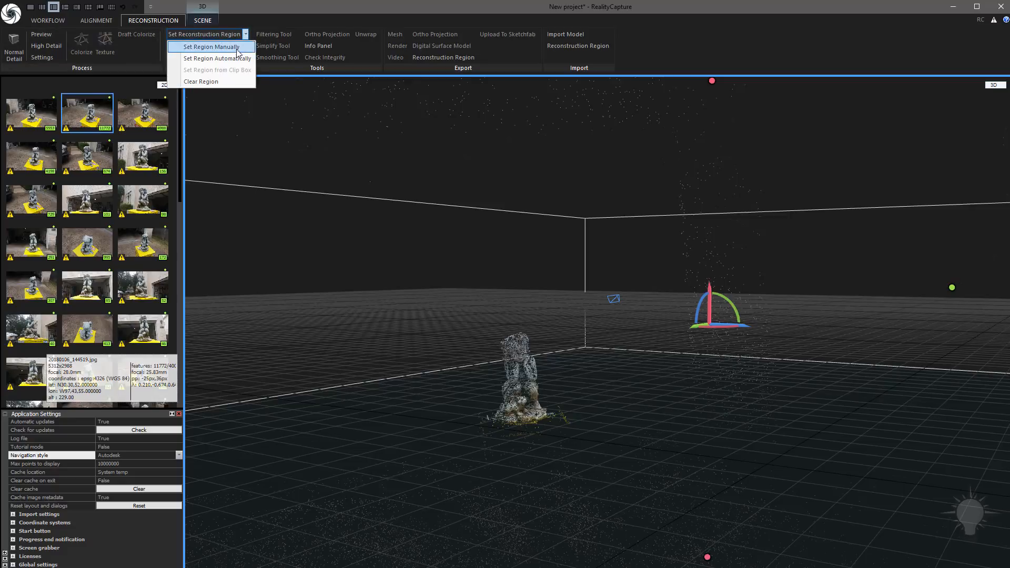
pyautogui.click(238, 51)
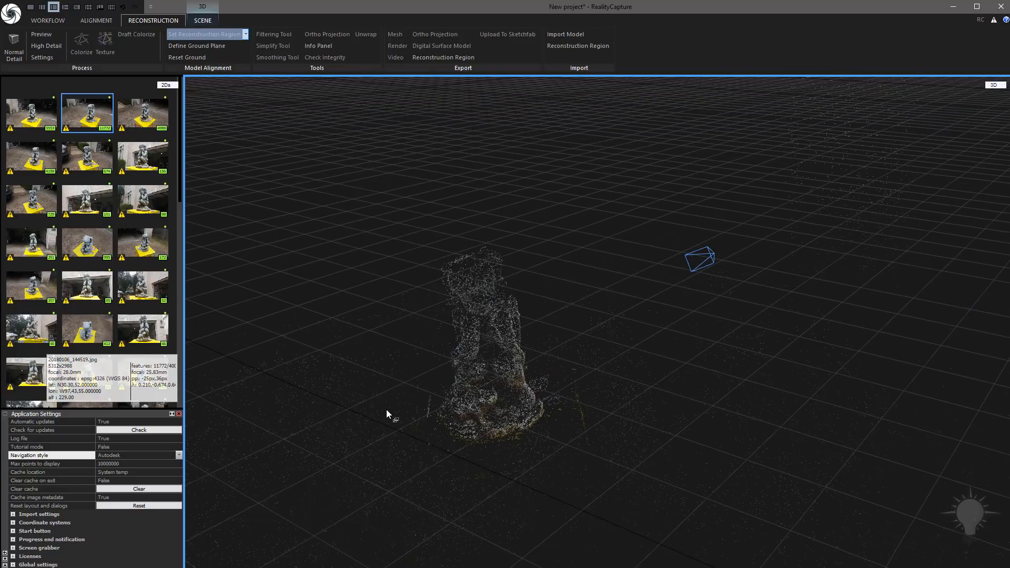
pyautogui.moveTo(387, 410); pyautogui.dragTo(606, 399)
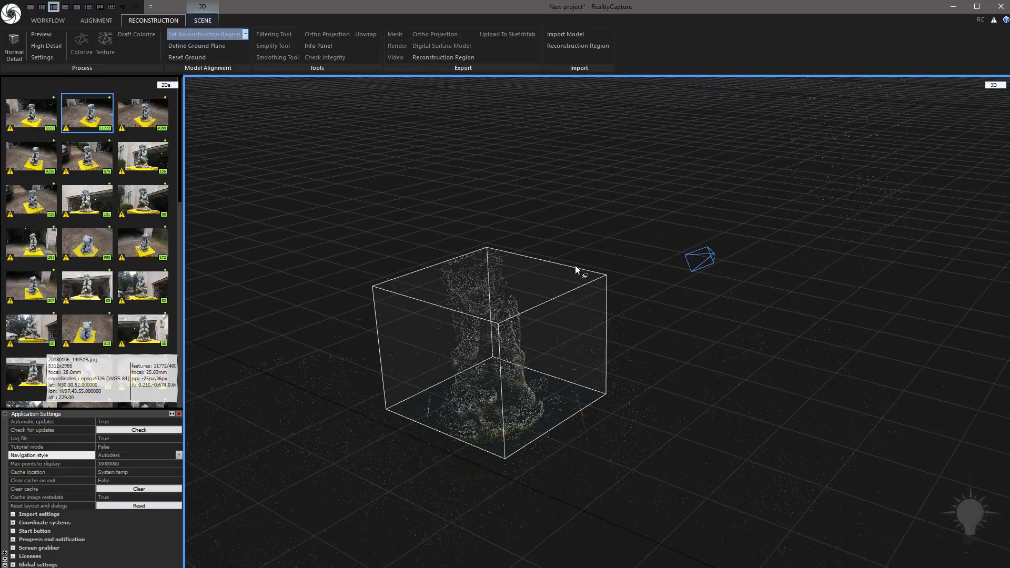
pyautogui.moveTo(576, 270); pyautogui.dragTo(579, 236)
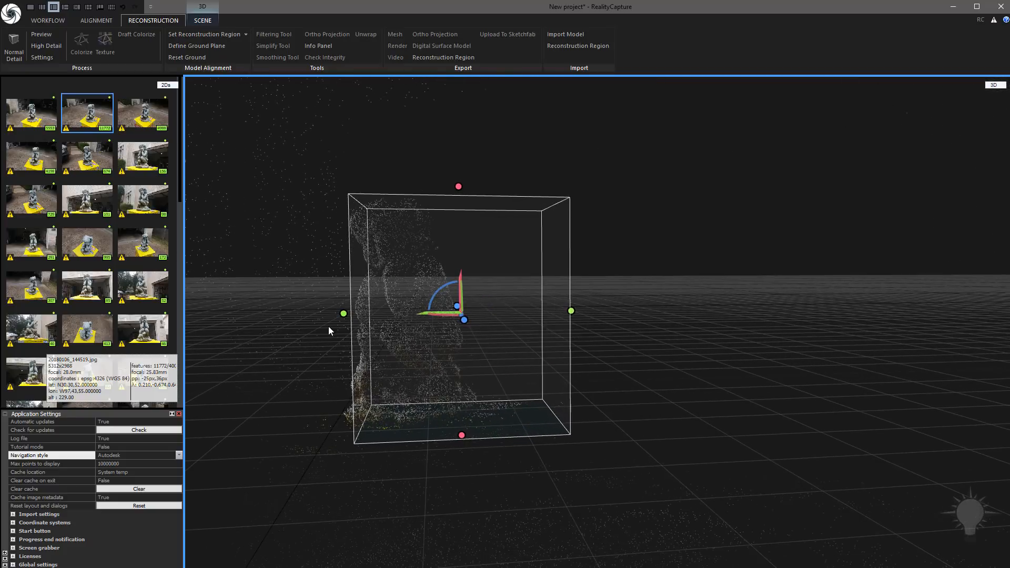
# Resize the reconstruction region to enclose the whole statue, extending it past the statue's front and top and trimming the empty space beside it
pyautogui.moveTo(342, 316); pyautogui.dragTo(295, 314)
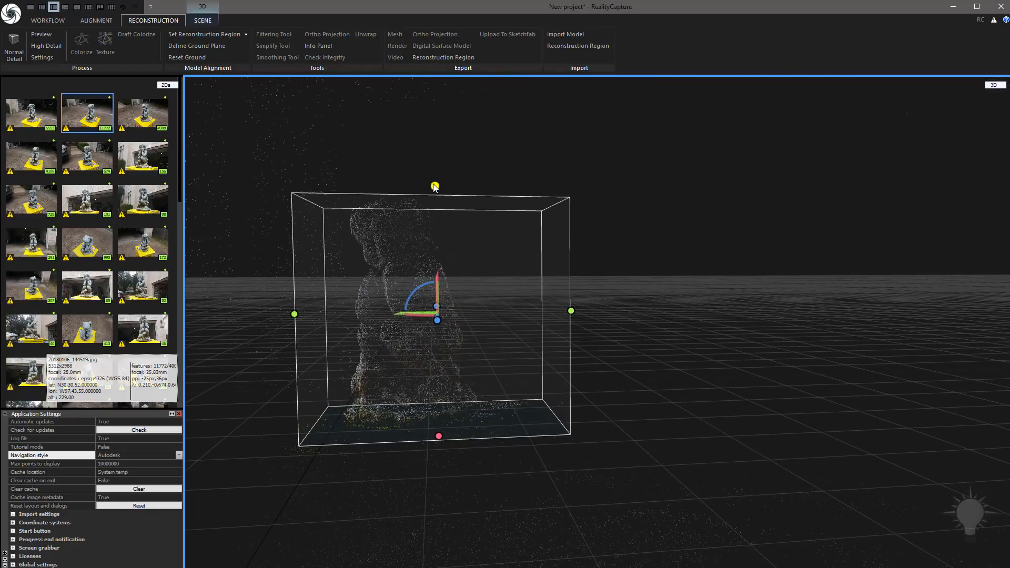
pyautogui.moveTo(435, 186); pyautogui.dragTo(435, 163)
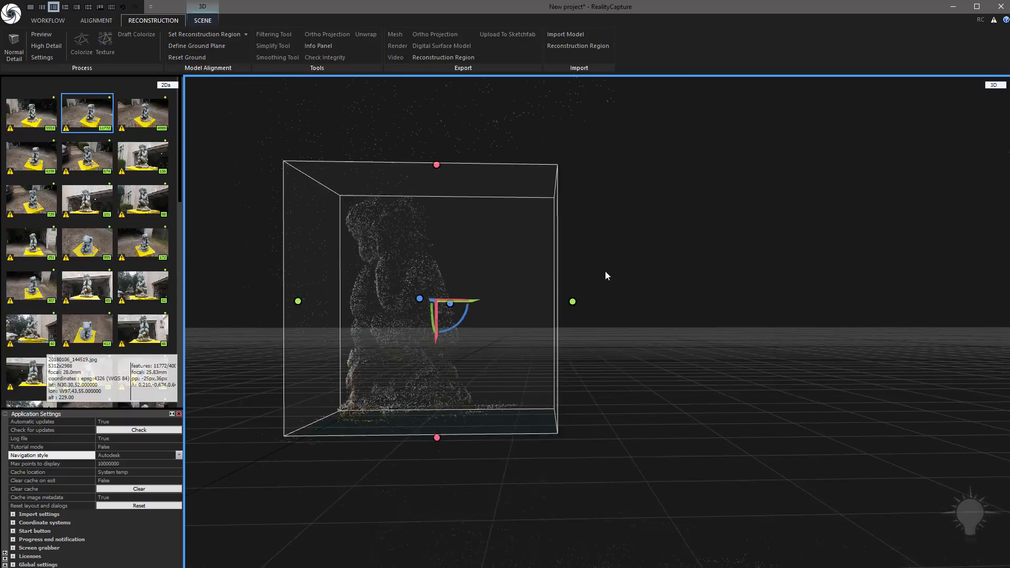
pyautogui.moveTo(605, 272); pyautogui.dragTo(575, 300, button='middle')
pyautogui.moveTo(573, 302); pyautogui.dragTo(509, 302)
pyautogui.moveTo(444, 362); pyautogui.dragTo(409, 334, button='middle')
pyautogui.moveTo(287, 307); pyautogui.dragTo(355, 307)
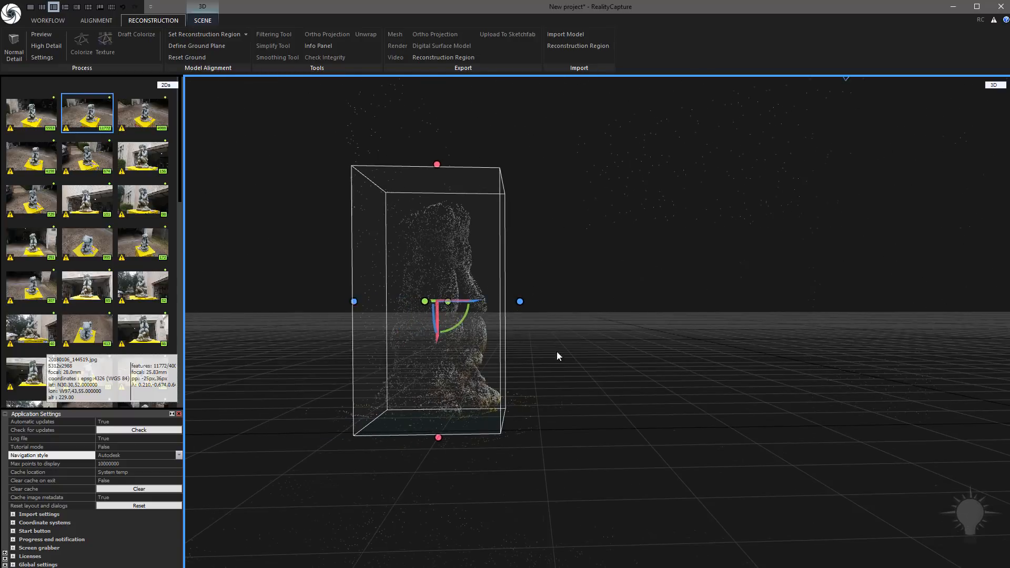
pyautogui.moveTo(557, 352); pyautogui.dragTo(465, 375, button='middle')
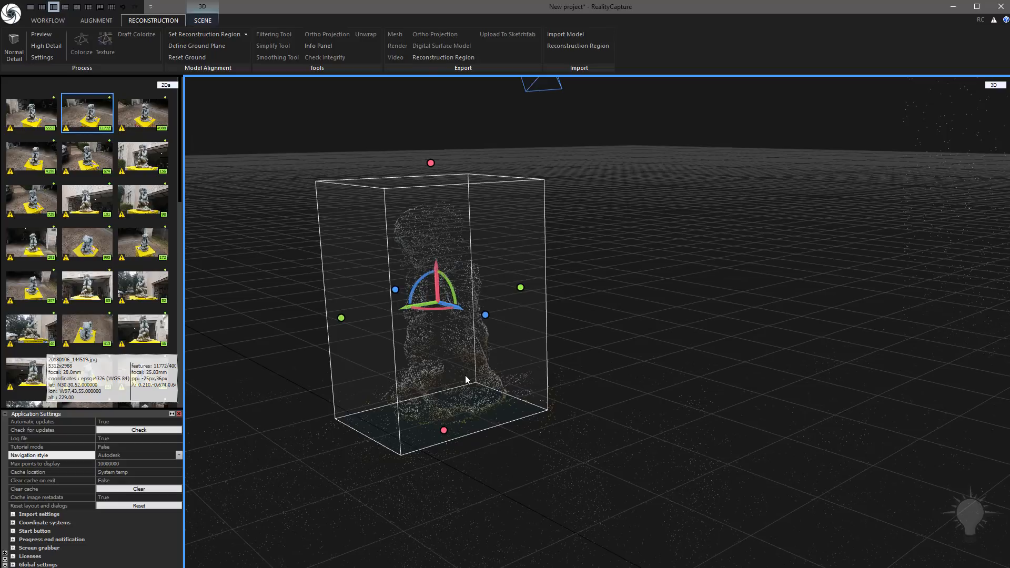